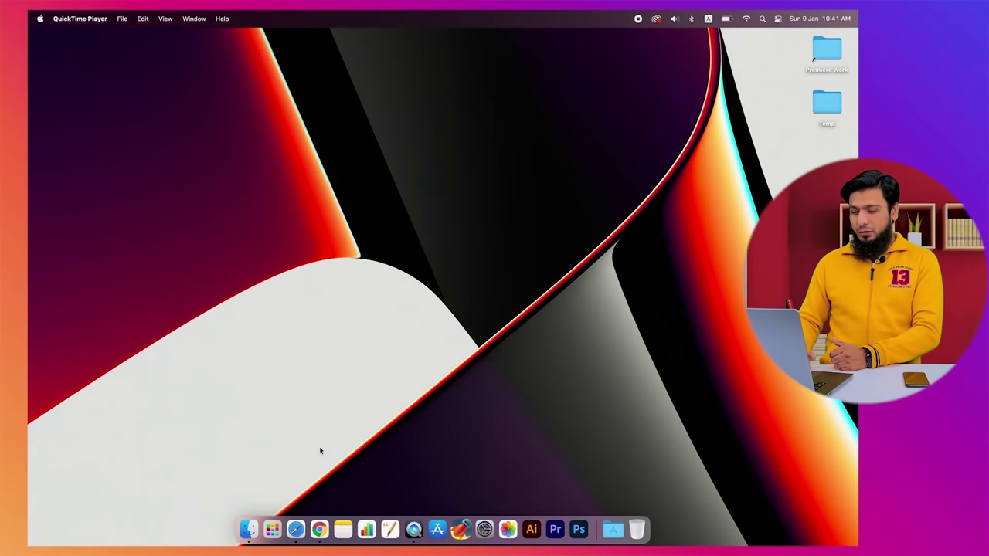
Step: In Safari, start a new Google account for managing a business from YouTube's sign-in
left_click(301, 528)
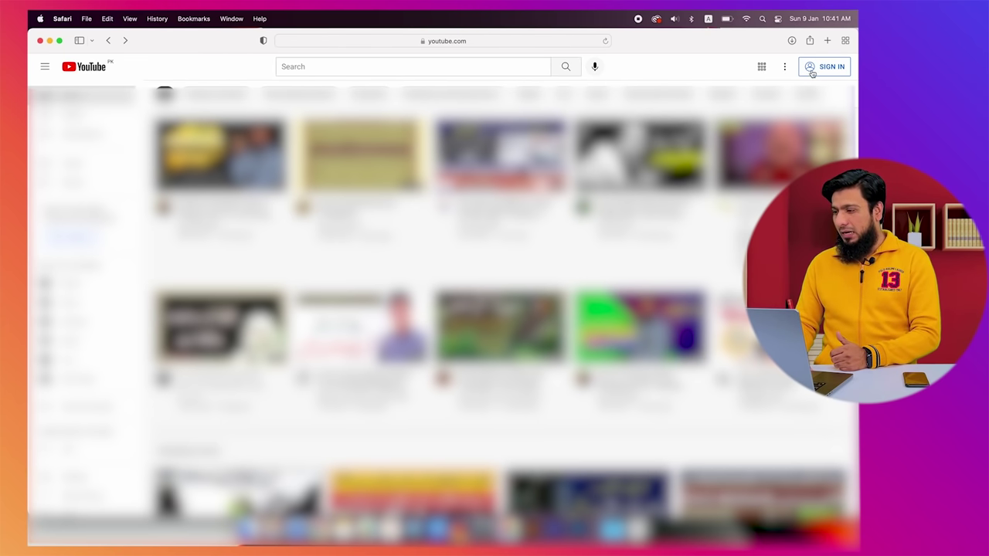
left_click(821, 69)
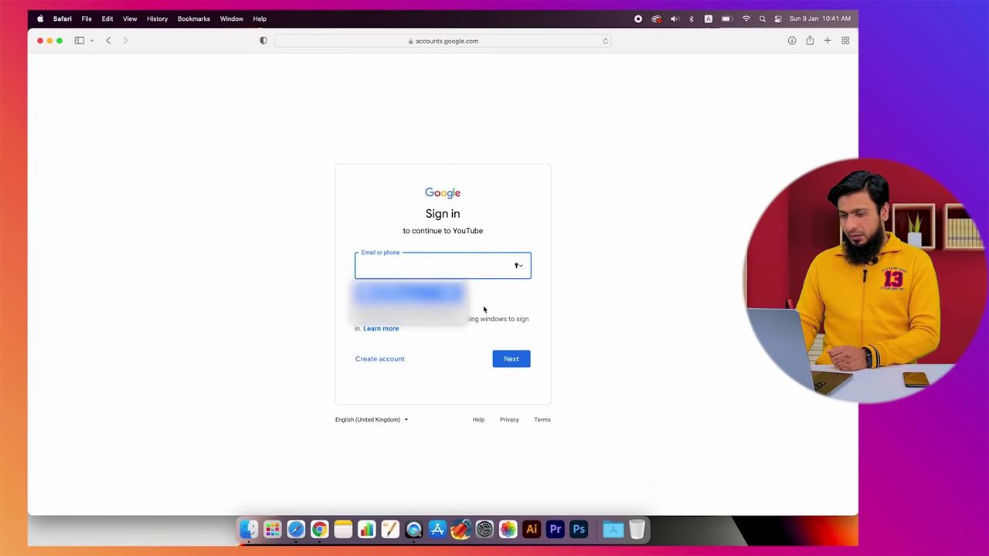
left_click(486, 309)
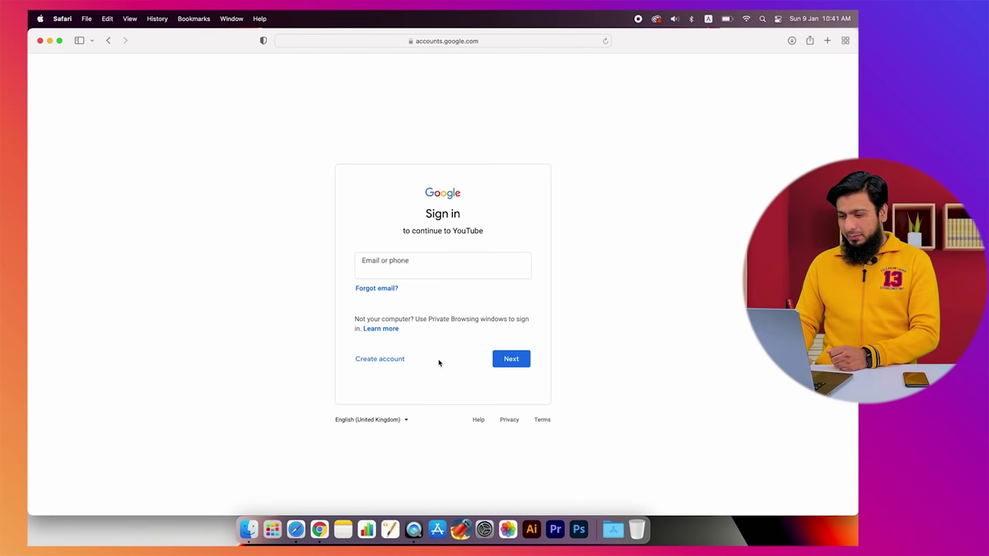
left_click(387, 364)
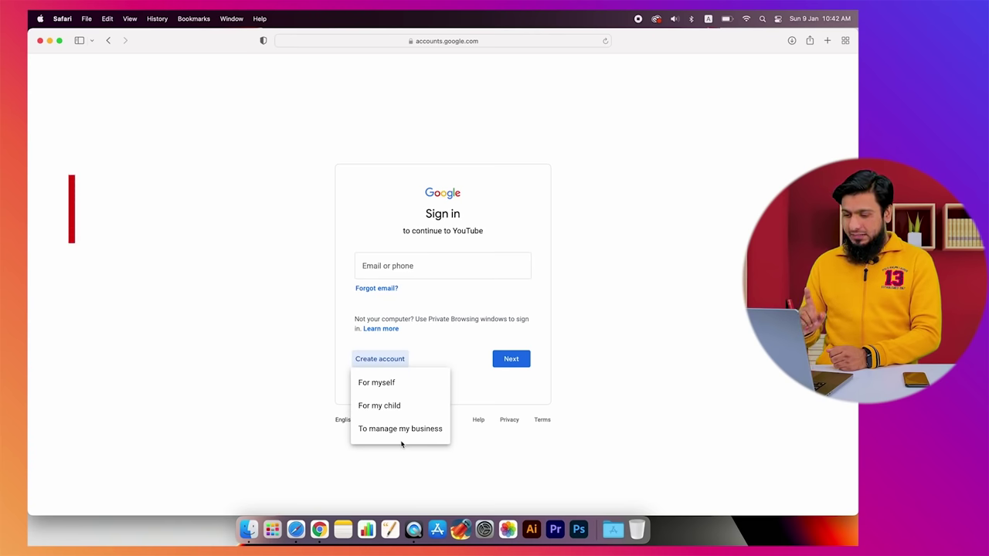
left_click(406, 437)
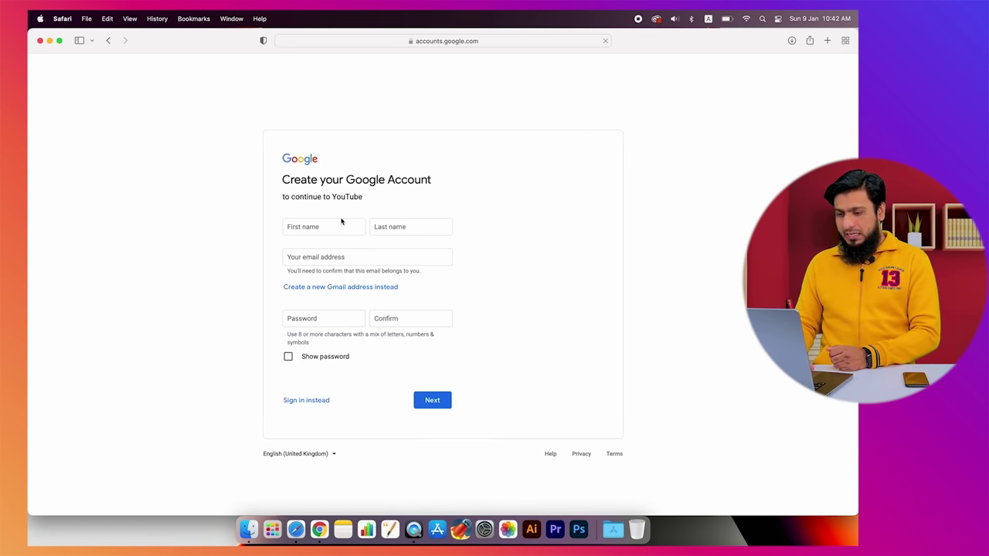
Step: Enter the account holder's first and last name on the sign-up form
left_click(334, 226)
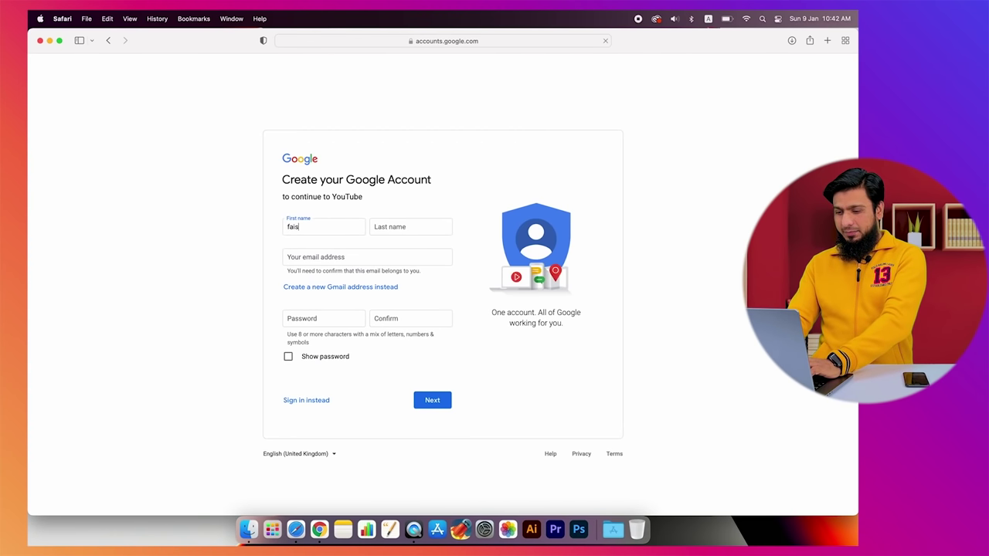
key("Tab")
key("Tab")
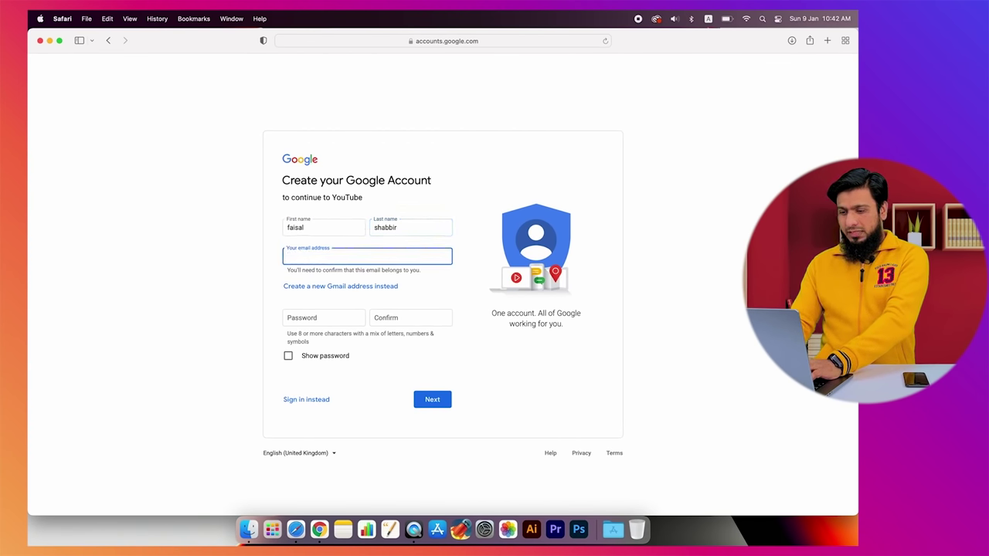
Step: Choose a new Gmail username, set and confirm a password, then submit
left_click(348, 288)
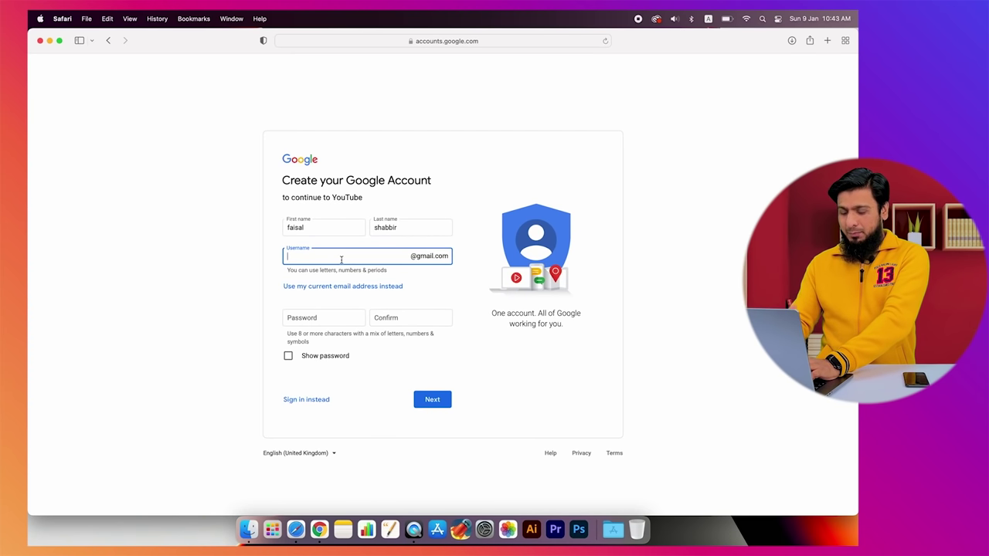
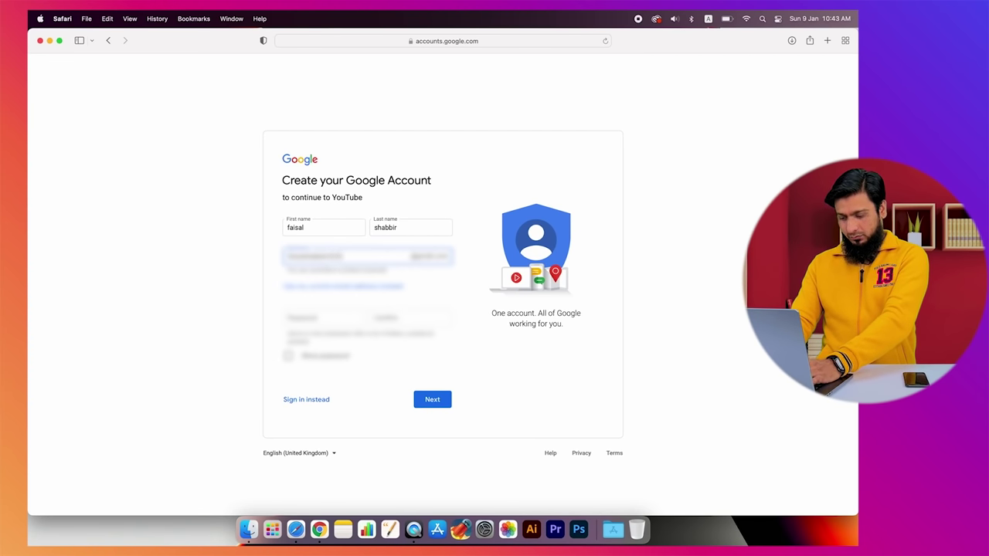
left_click(323, 319)
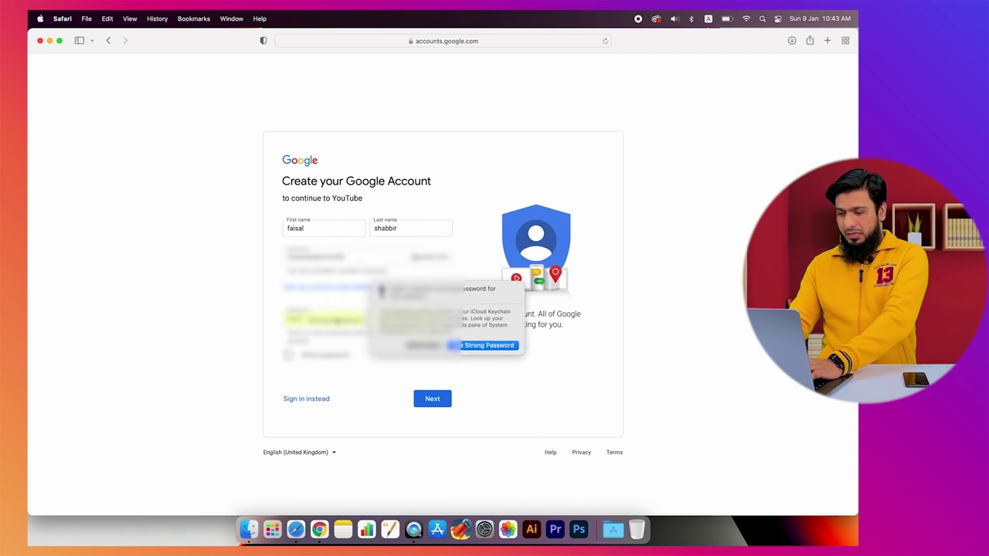
left_click(421, 345)
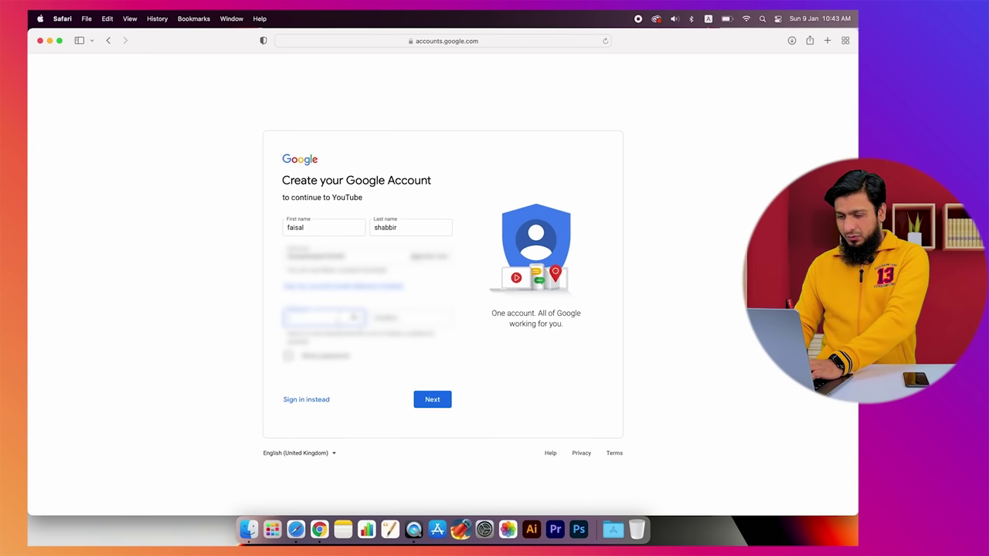
key("Tab")
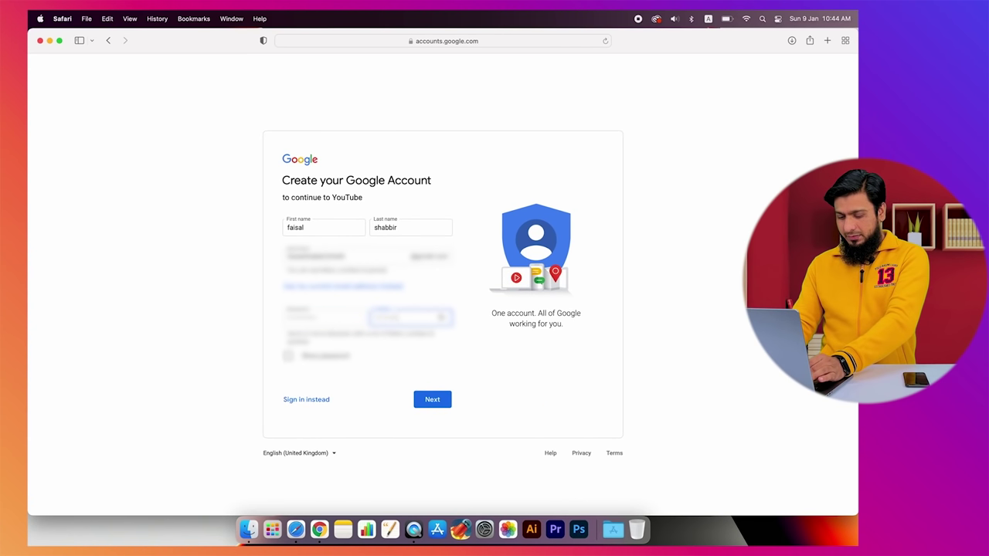
left_click(429, 399)
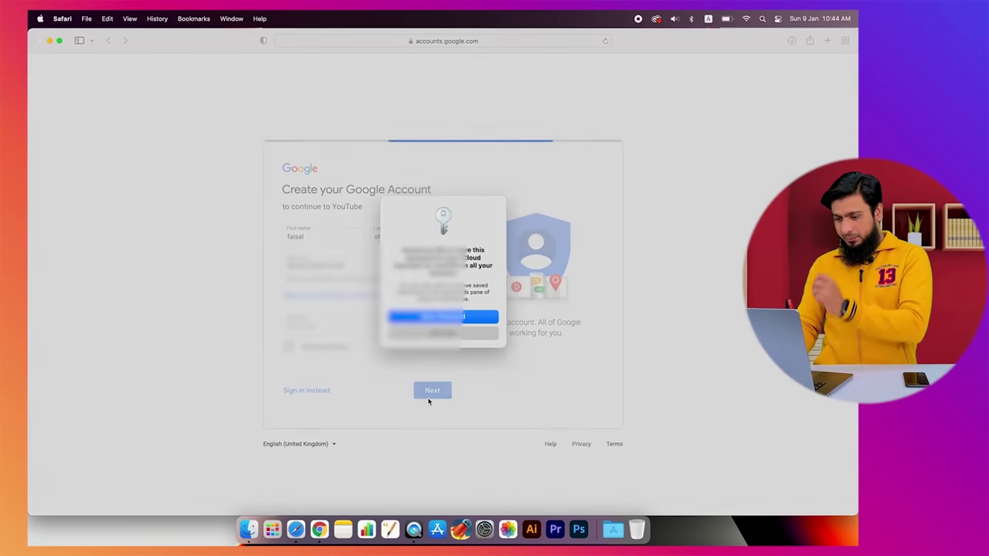
Step: Decline saving the password, then enter the phone number and recovery email
left_click(445, 334)
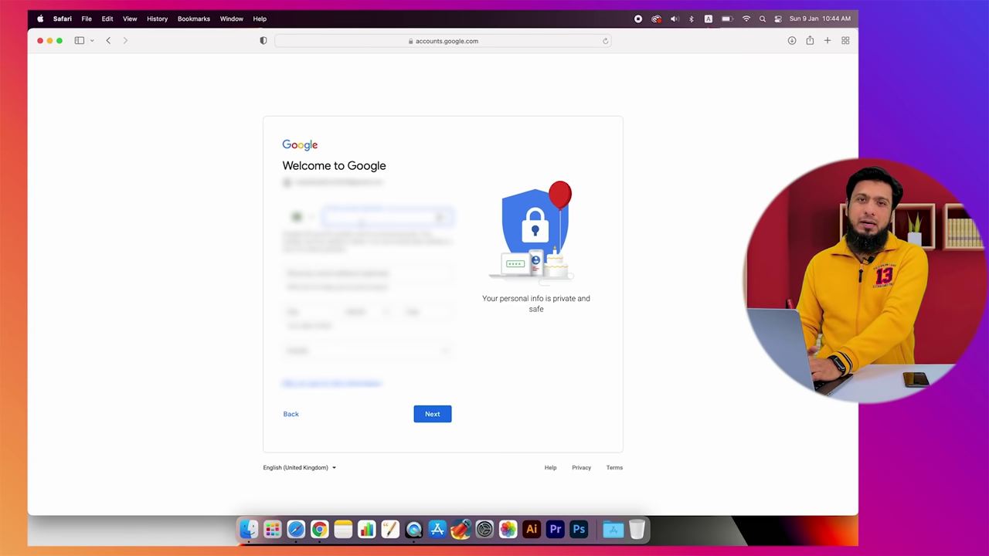
type("300")
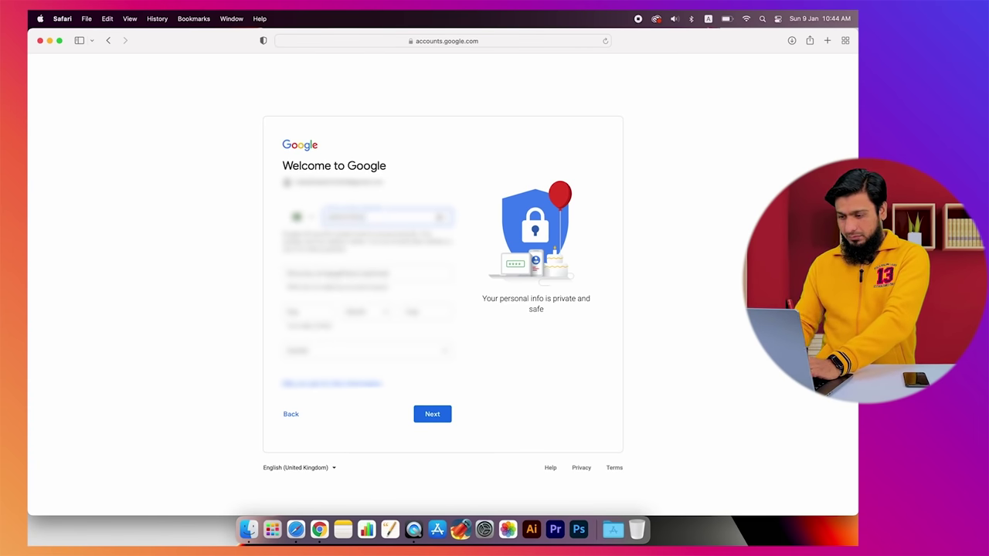
left_click(368, 273)
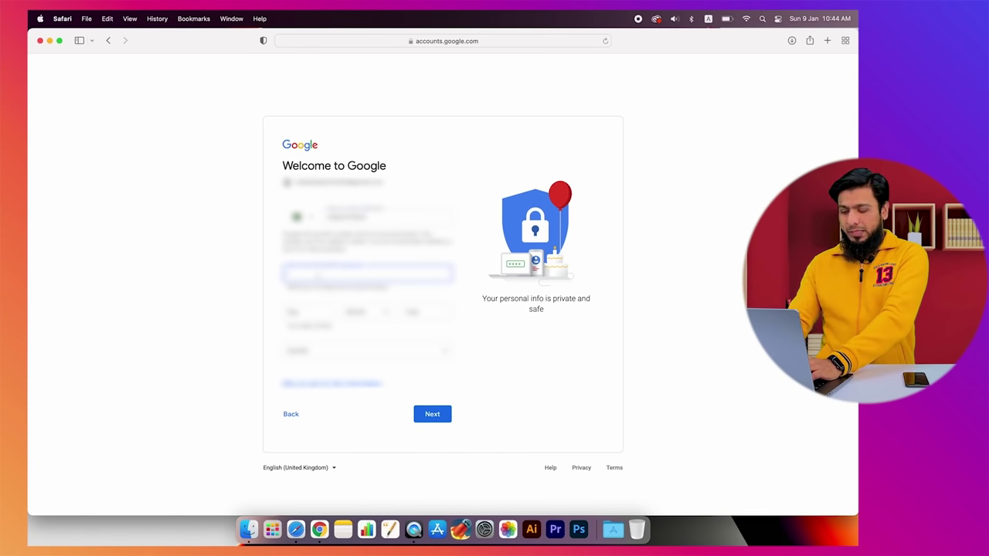
Step: Fill in the date of birth and gender, and submit the details
key("Tab")
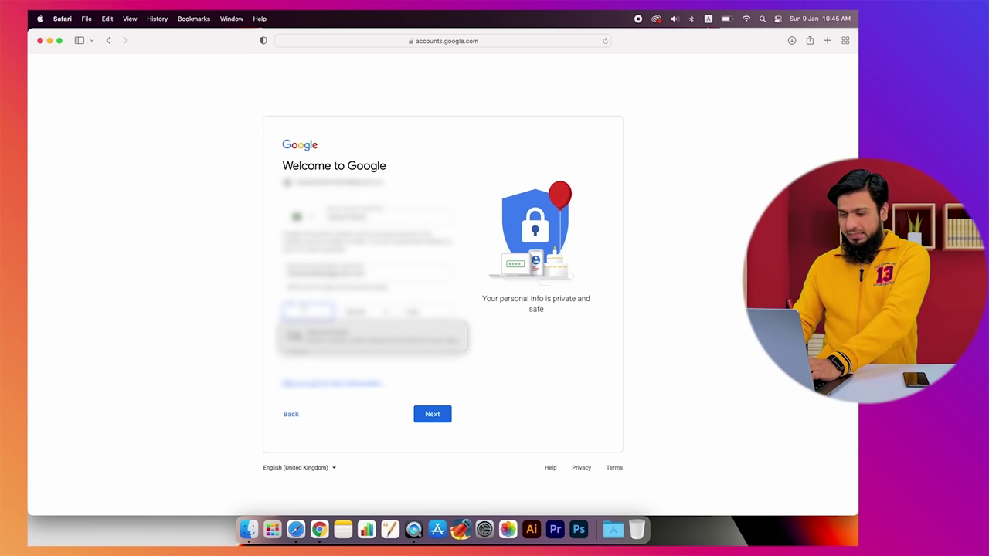
type("1")
key("Tab")
type("j")
key("Tab")
type("1995")
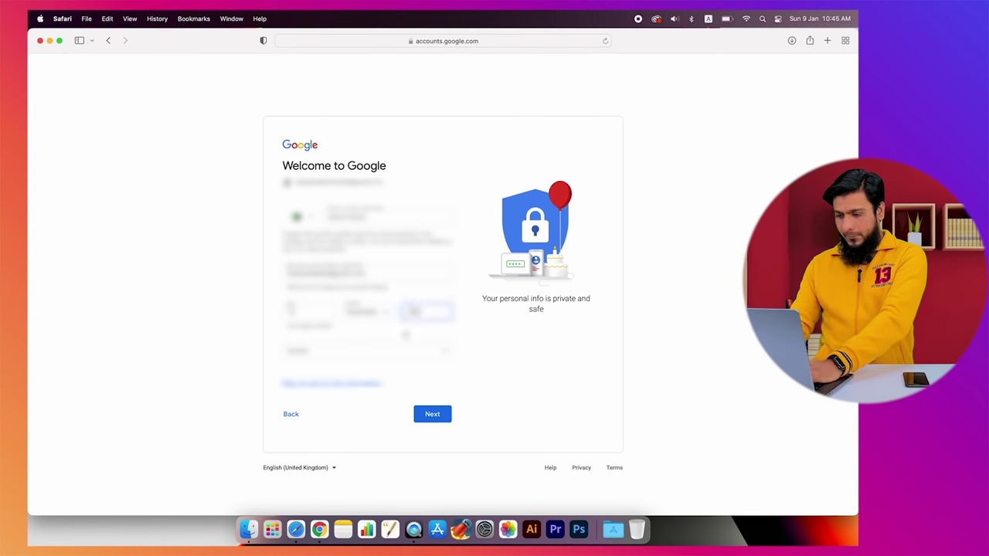
left_click(370, 352)
key("Return")
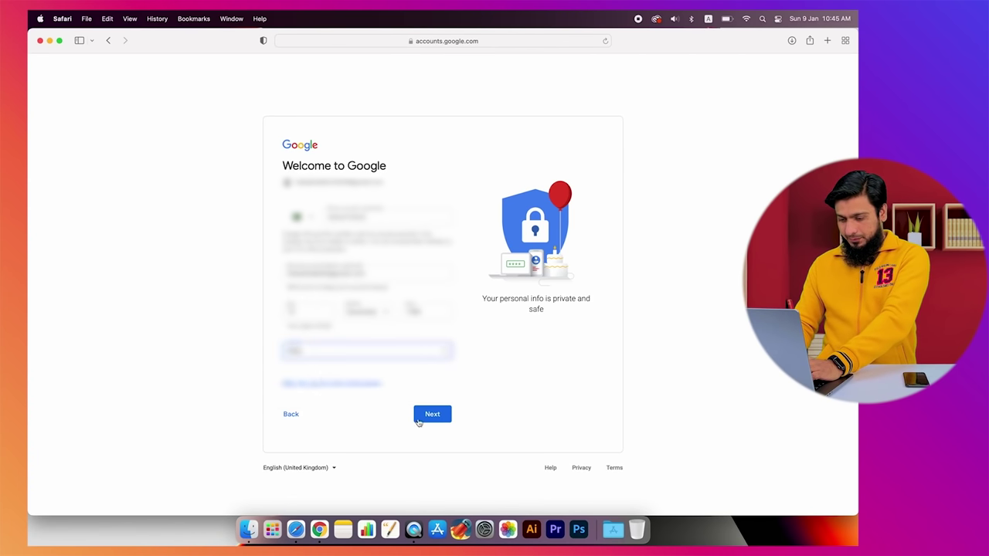
left_click(433, 415)
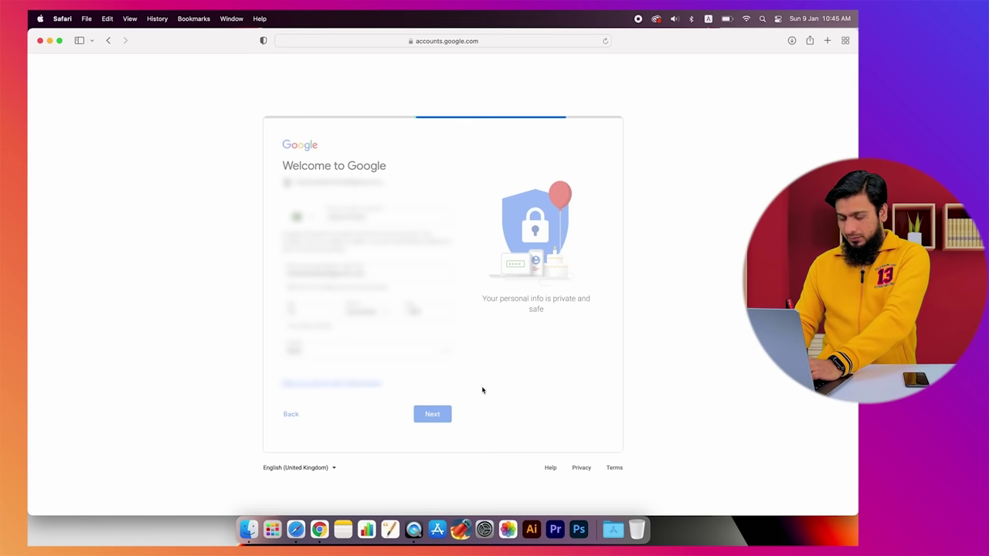
scroll(483, 390, "down", 15)
Step: Agree to Google's privacy terms and choose Not Now on the Business Profile offer
left_click(429, 442)
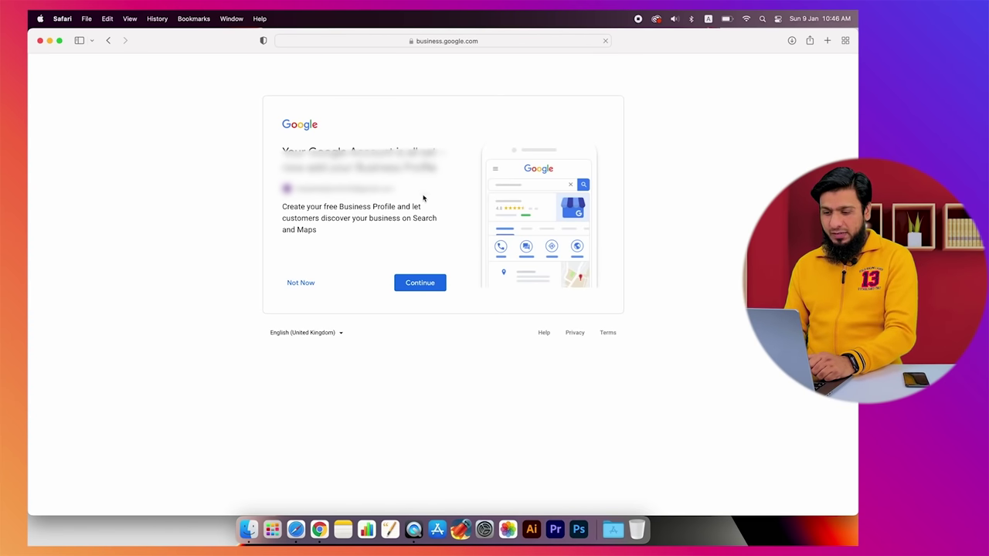
left_click(301, 284)
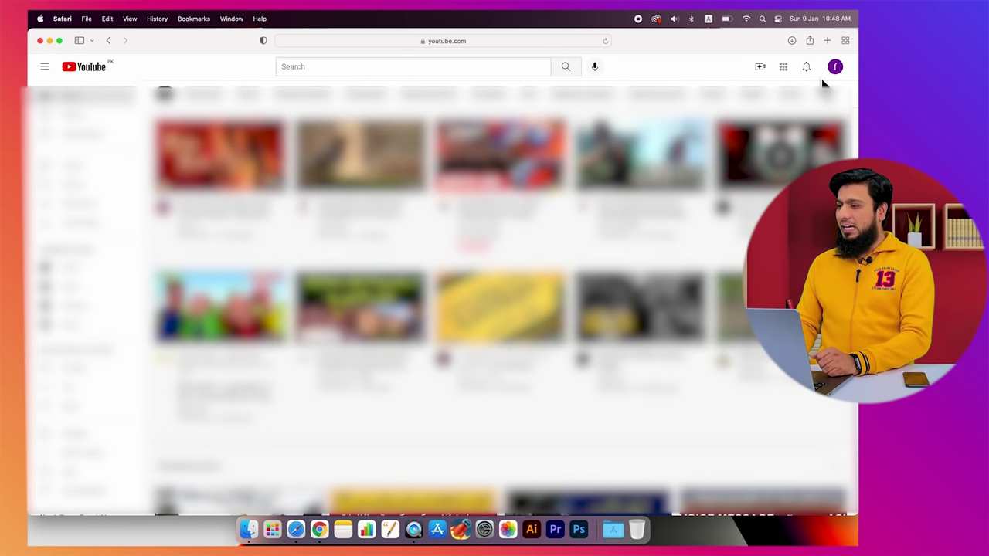
Step: Choose Create a channel from the YouTube avatar menu, then open a new Safari tab
left_click(834, 67)
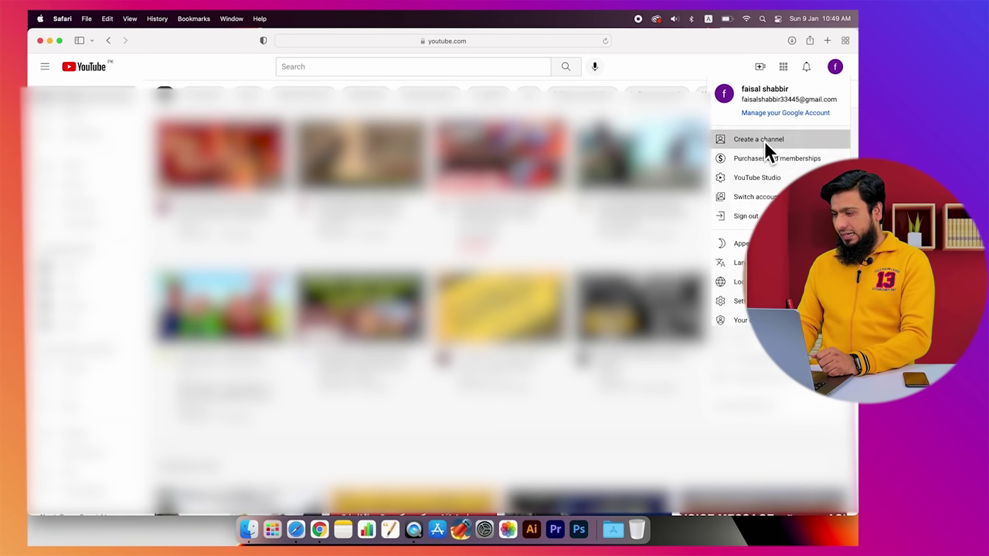
left_click(764, 140)
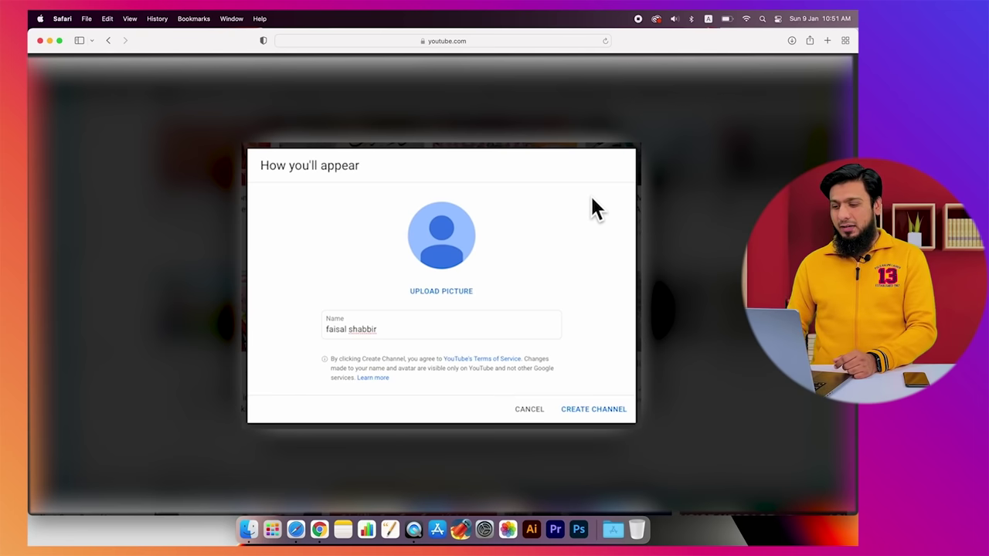
left_click(826, 42)
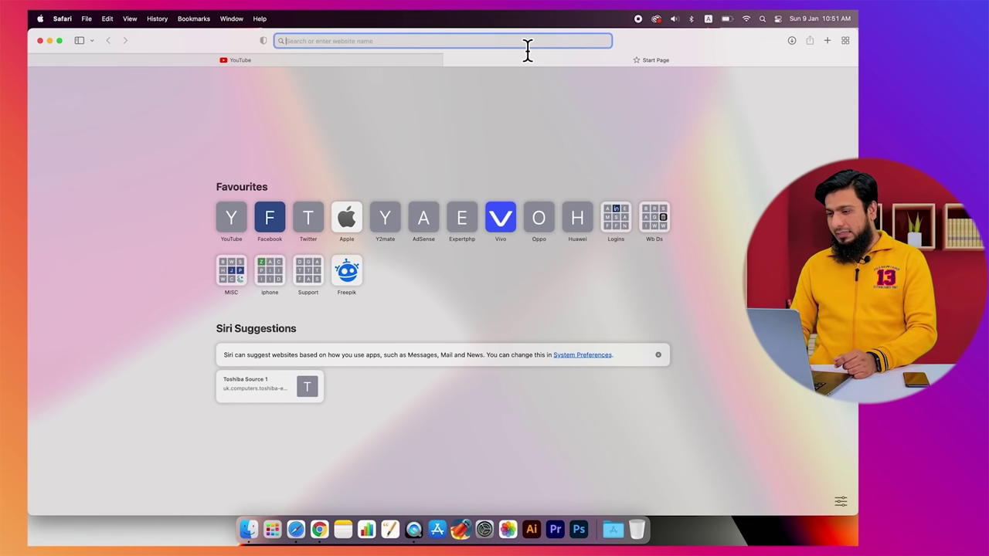
Step: Load Namelix and generate name ideas from a single keyword
type("namelix.com")
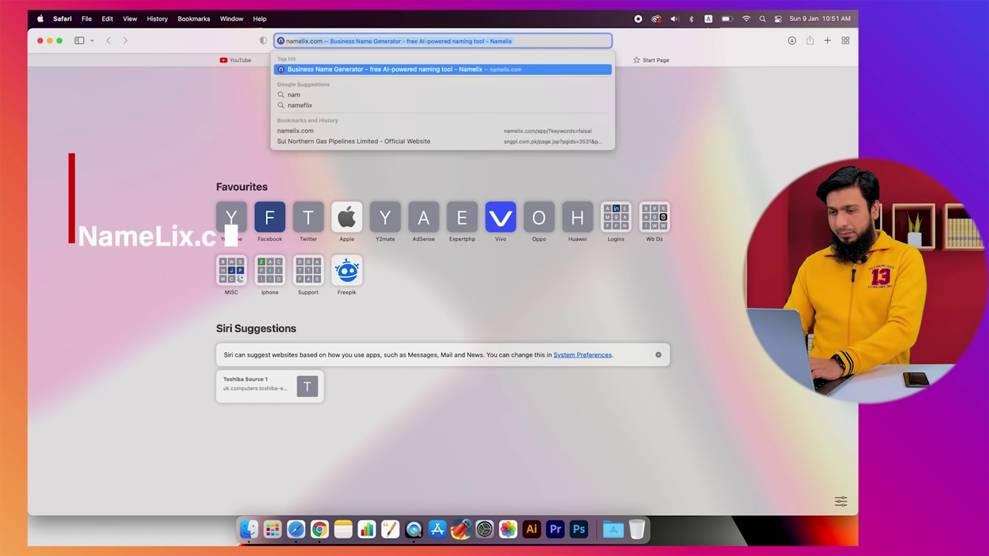
key("Return")
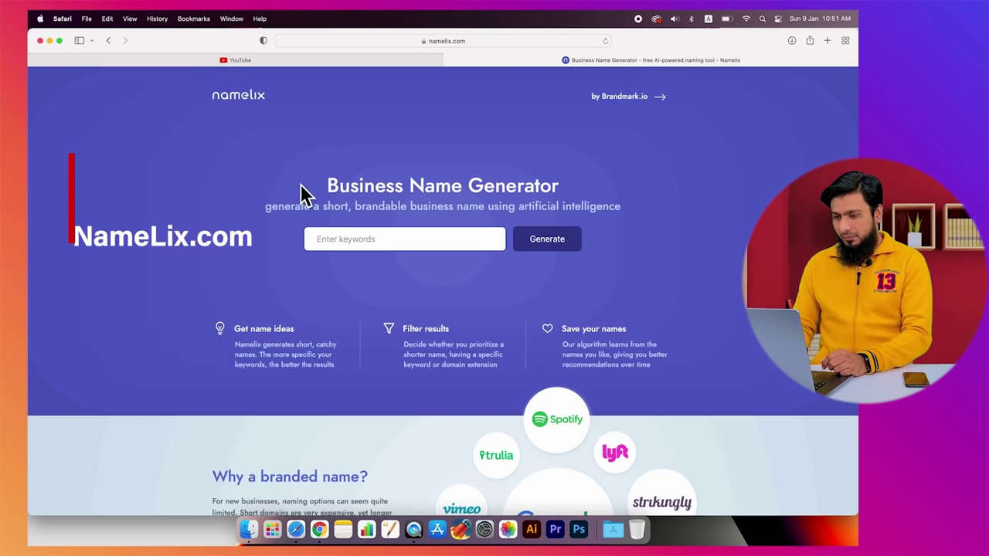
left_click(366, 244)
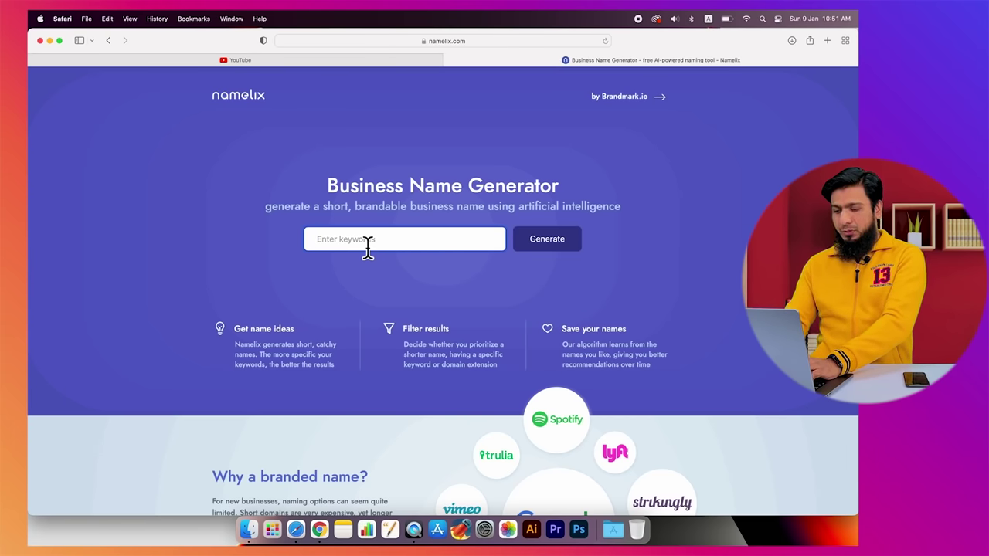
type("faisal")
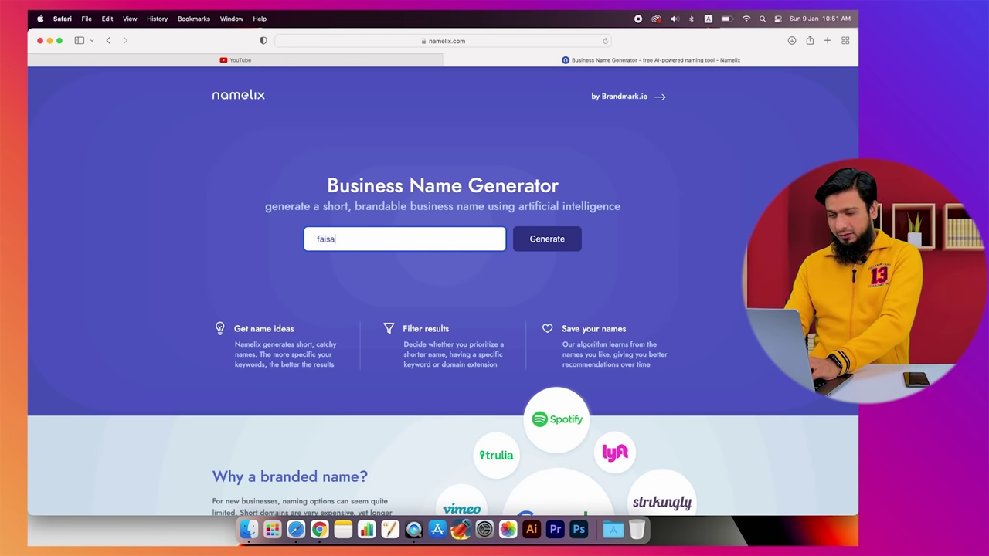
left_click(572, 246)
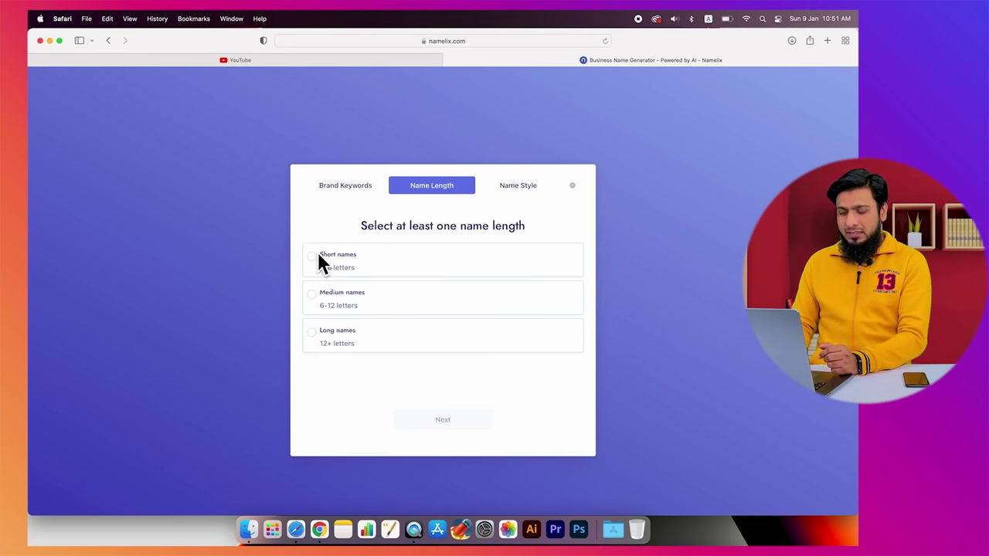
Step: Generate Brandable-style Namelix names of Medium length (6–12 letters)
left_click(312, 297)
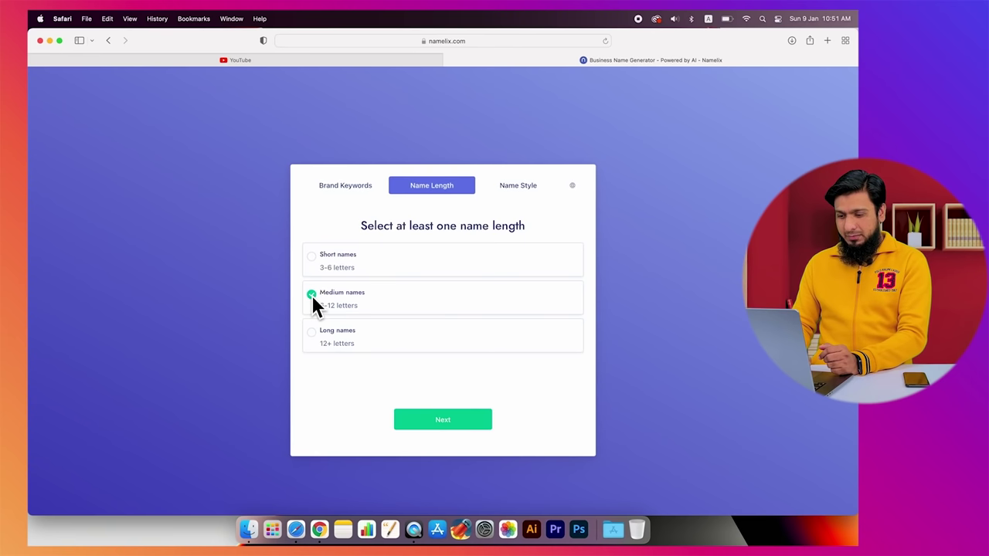
left_click(459, 421)
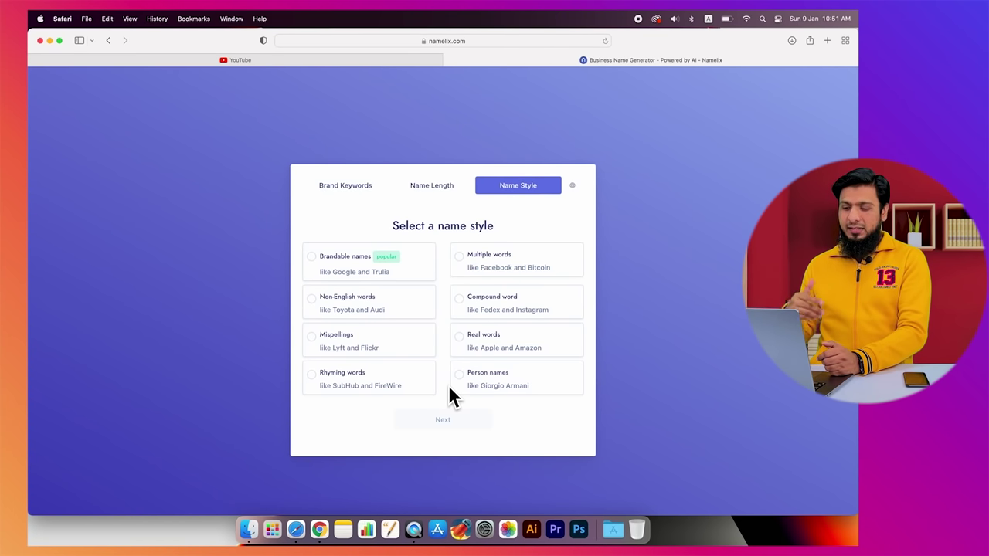
left_click(337, 262)
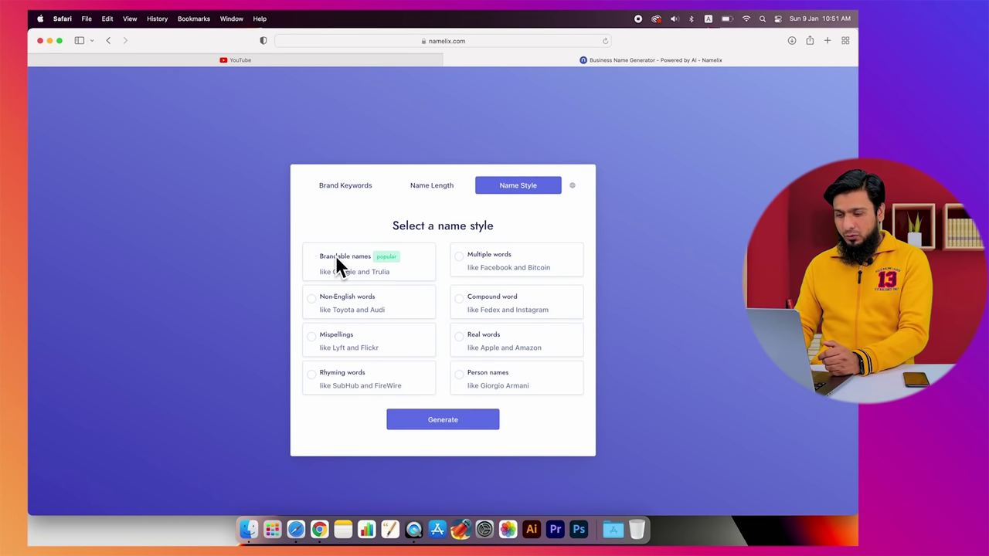
left_click(450, 429)
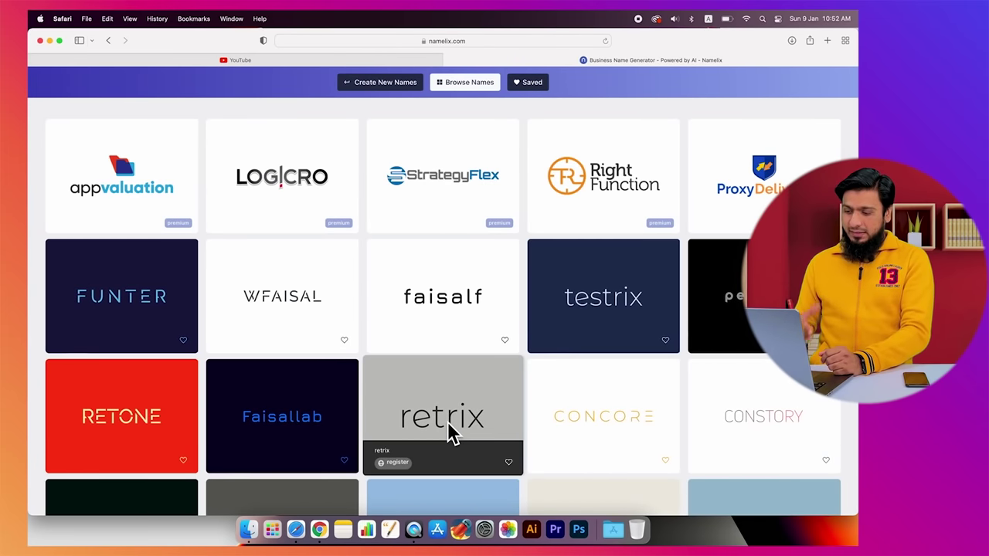
Step: Browse Namelix ideas like LOGYCODE and constory, then return to the YouTube tab
scroll(449, 425, "down", 10)
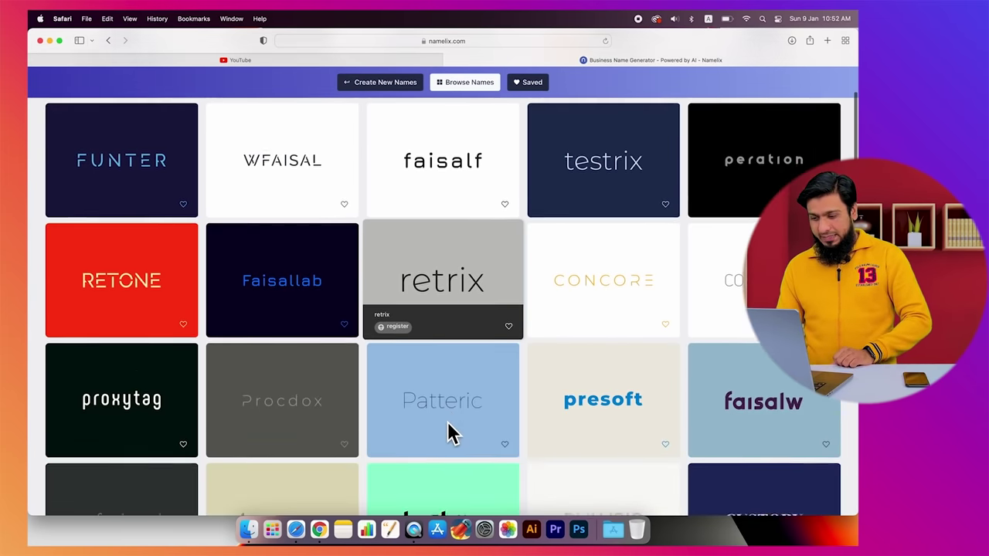
scroll(452, 433, "down", 3)
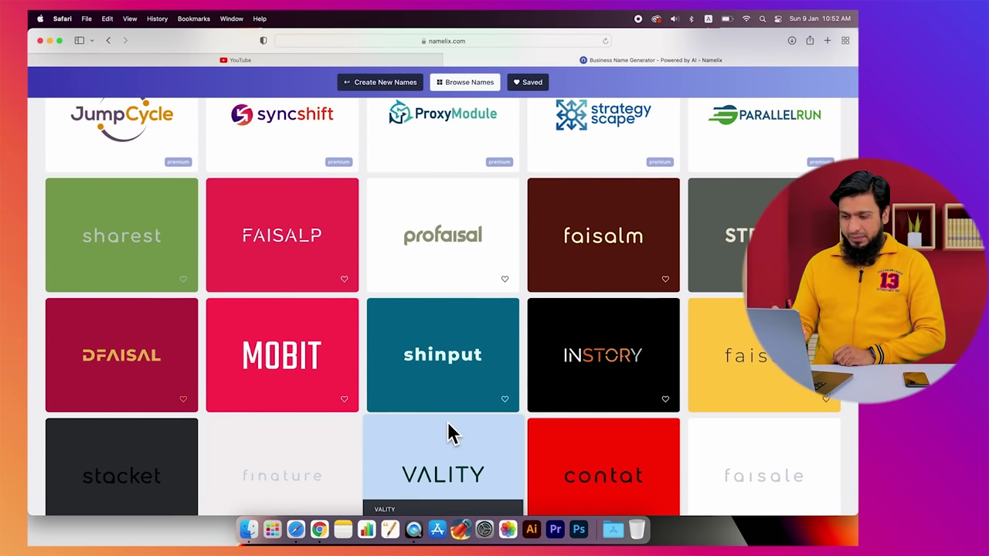
scroll(452, 435, "down", 5)
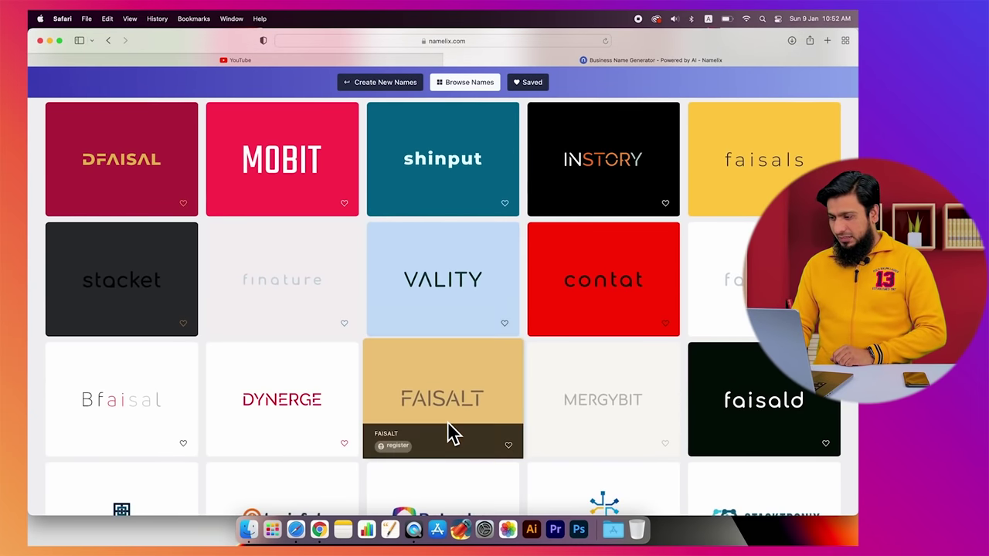
scroll(452, 435, "down", 8)
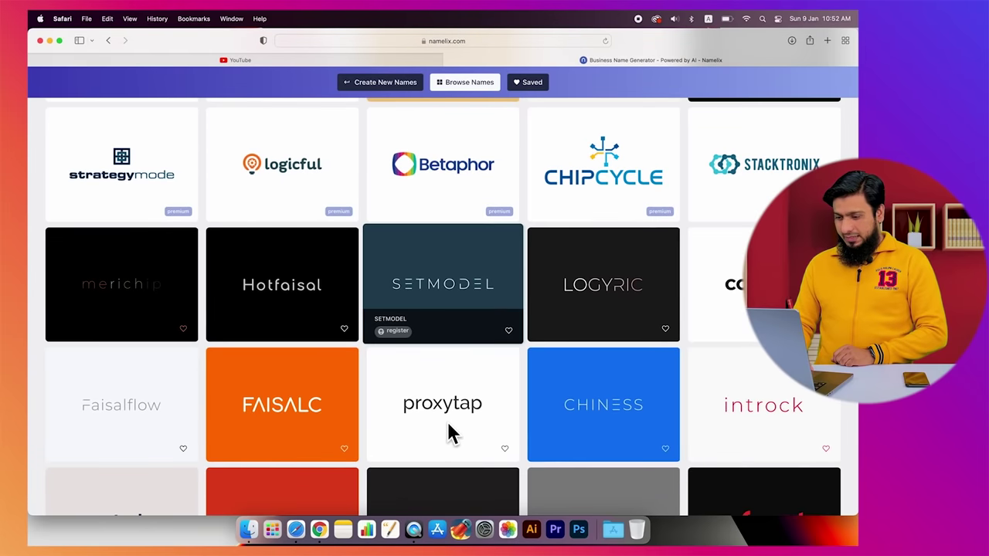
scroll(452, 433, "down", 10)
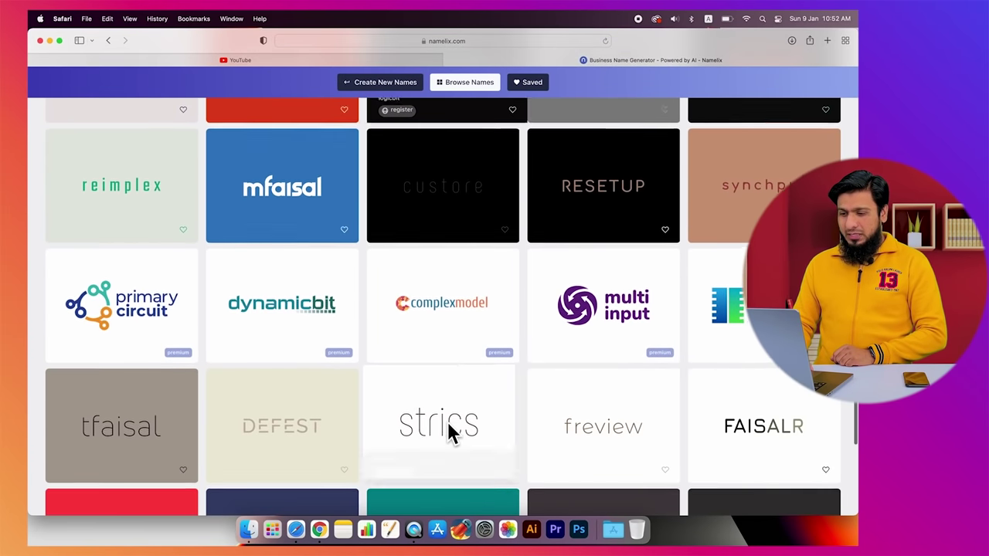
scroll(449, 425, "up", 2)
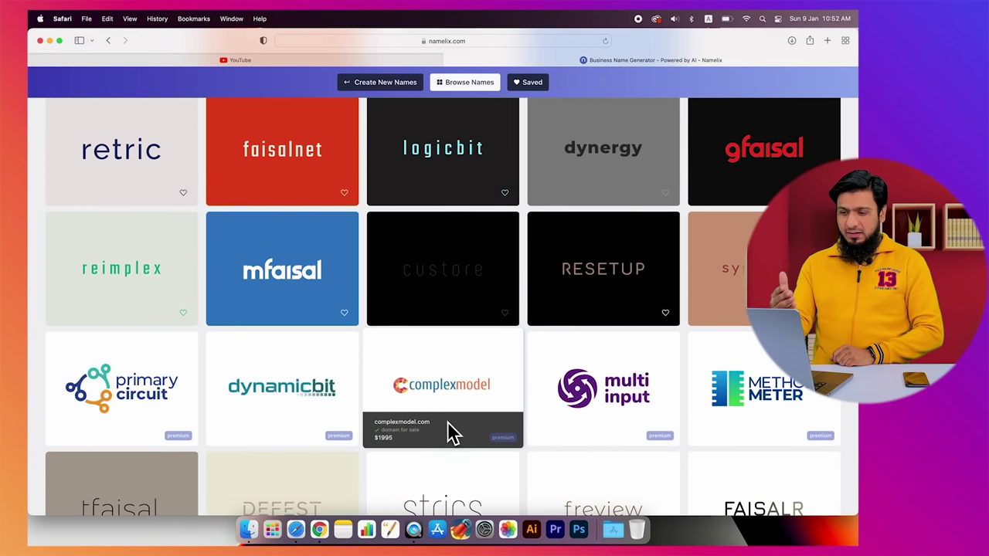
scroll(452, 434, "down", 1)
scroll(452, 434, "up", 1)
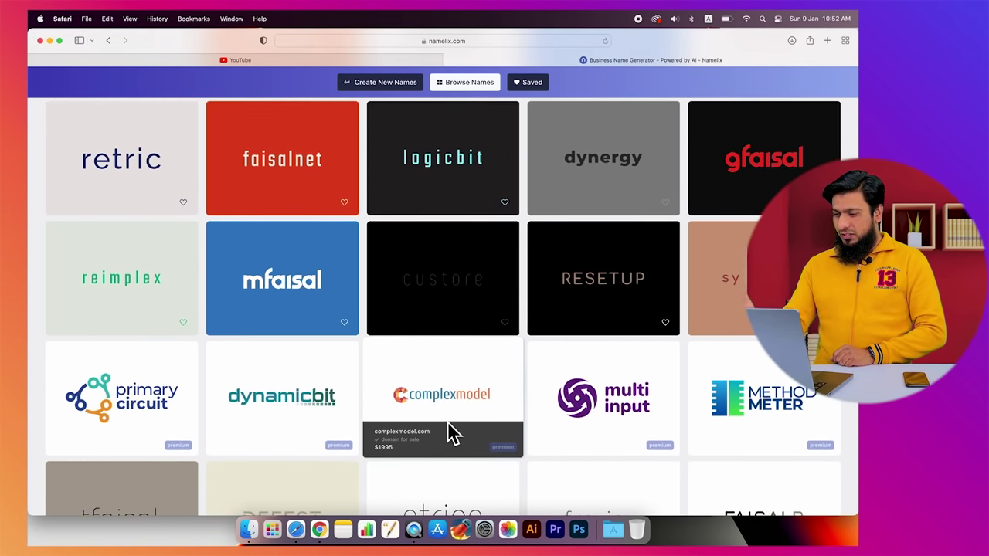
scroll(449, 424, "down", 4)
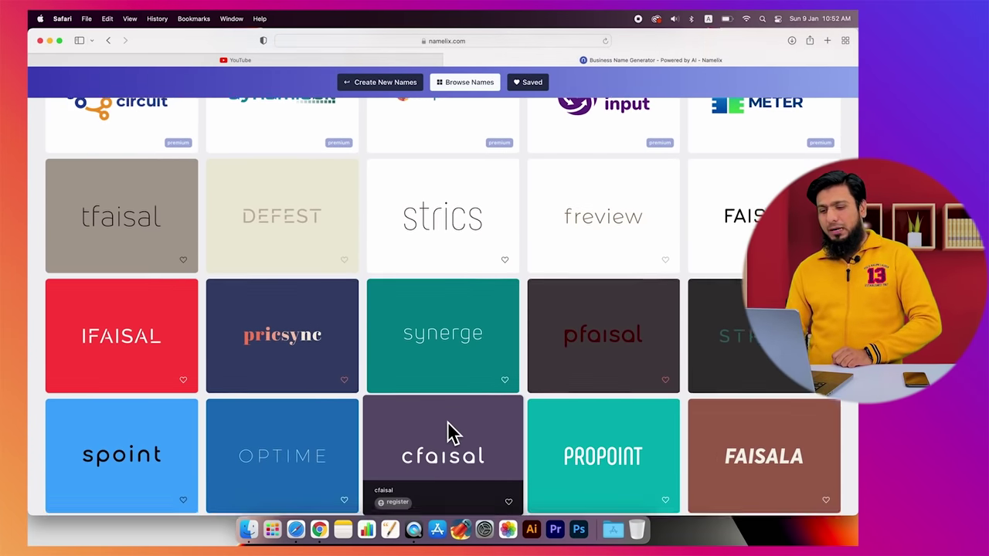
scroll(450, 432, "down", 6)
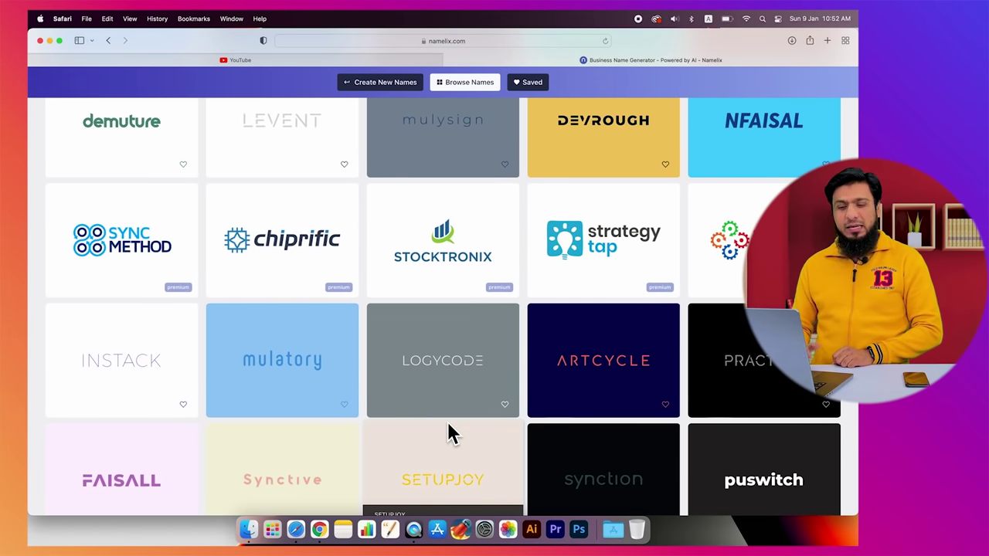
scroll(452, 433, "down", 5)
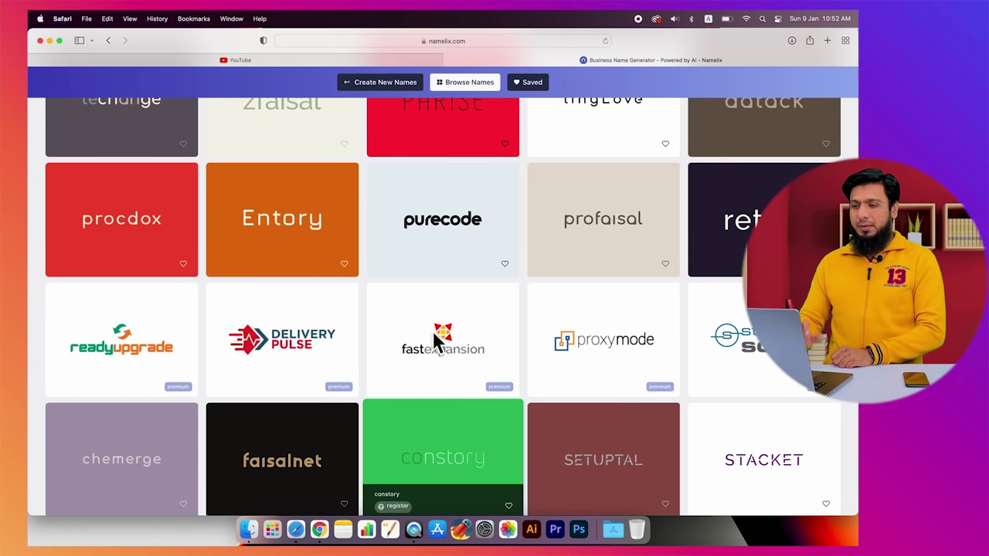
left_click(328, 61)
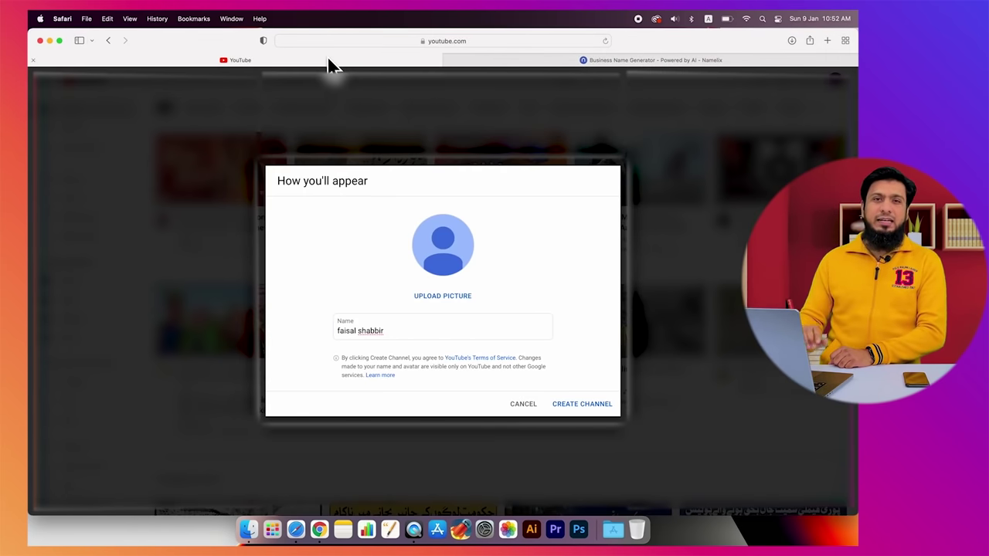
Step: Replace the channel name with 'Youtube Master' and create the channel
double_click(409, 332)
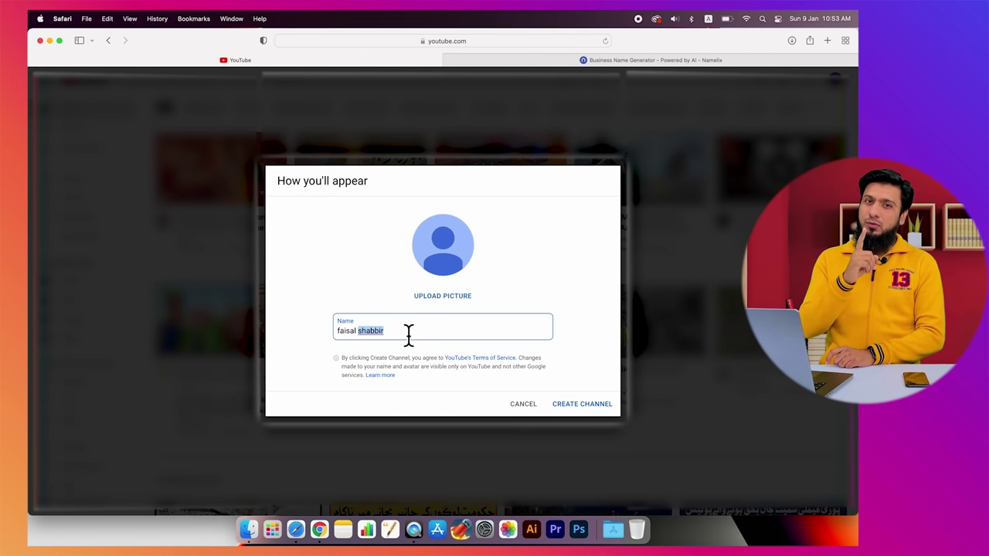
key("BackSpace")
key("BackSpace")
key("BackSpace")
key("BackSpace")
key("BackSpace")
key("BackSpace")
key("BackSpace")
key("BackSpace")
type("Yo")
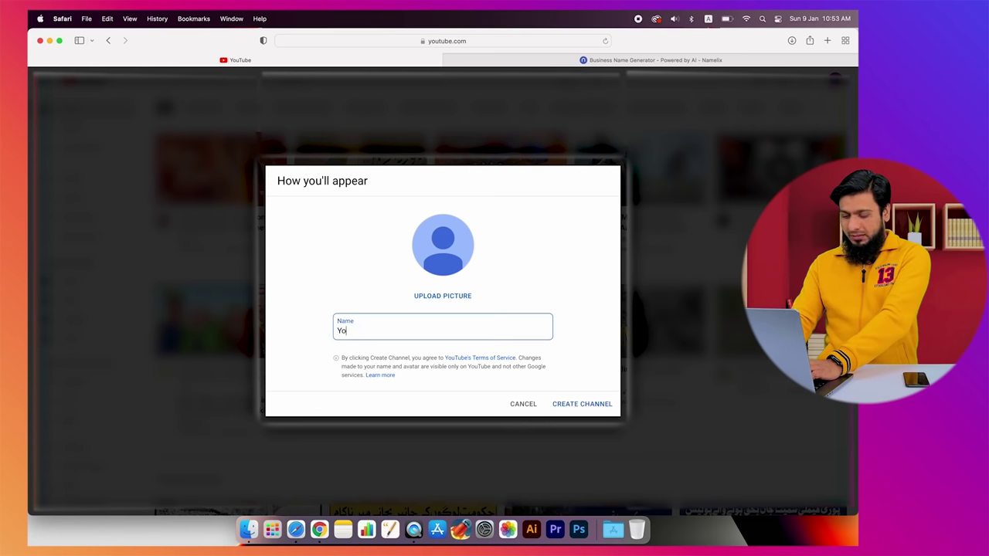
type("utube Master")
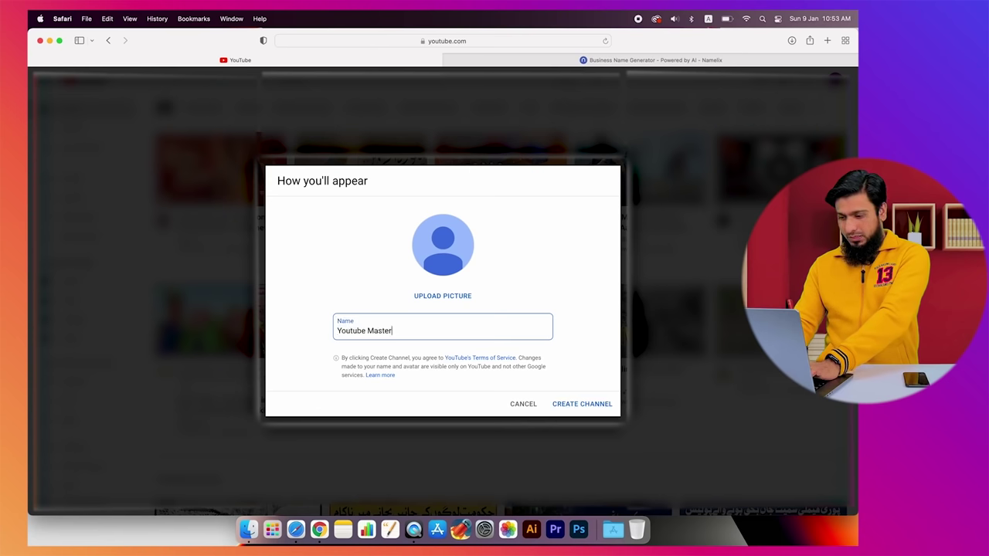
left_click(582, 404)
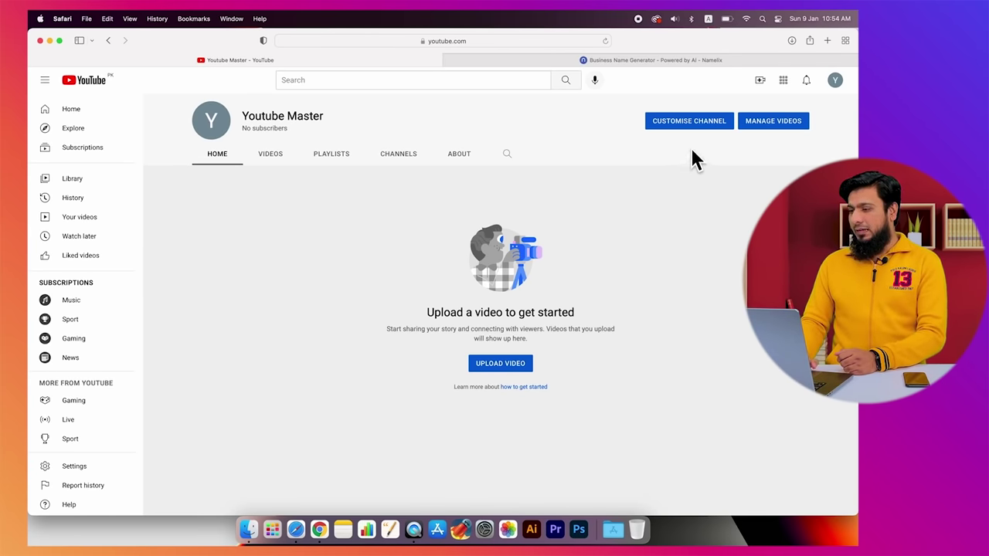
Step: From Customise Channel, dismiss the Studio welcome and open Settings > Channel > Feature eligibility
left_click(693, 125)
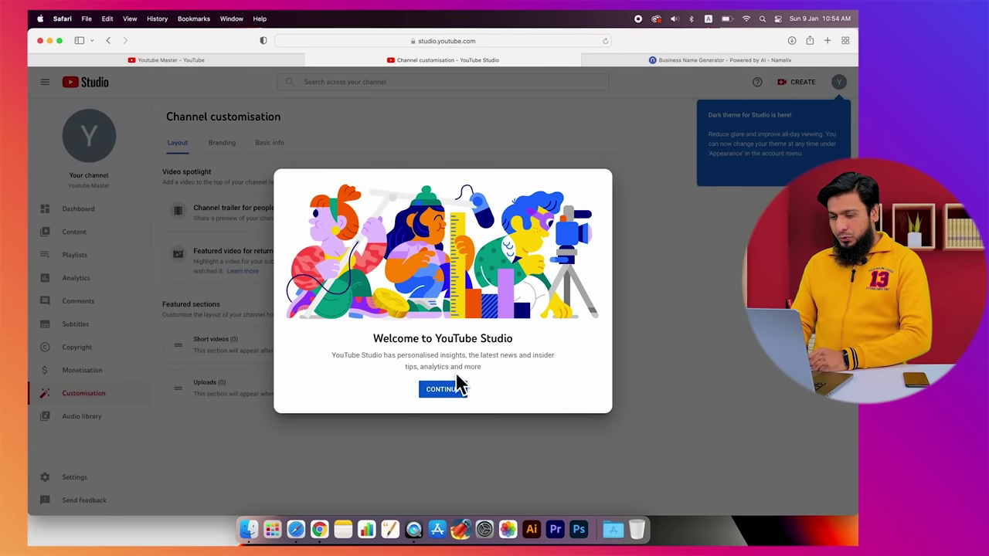
left_click(450, 391)
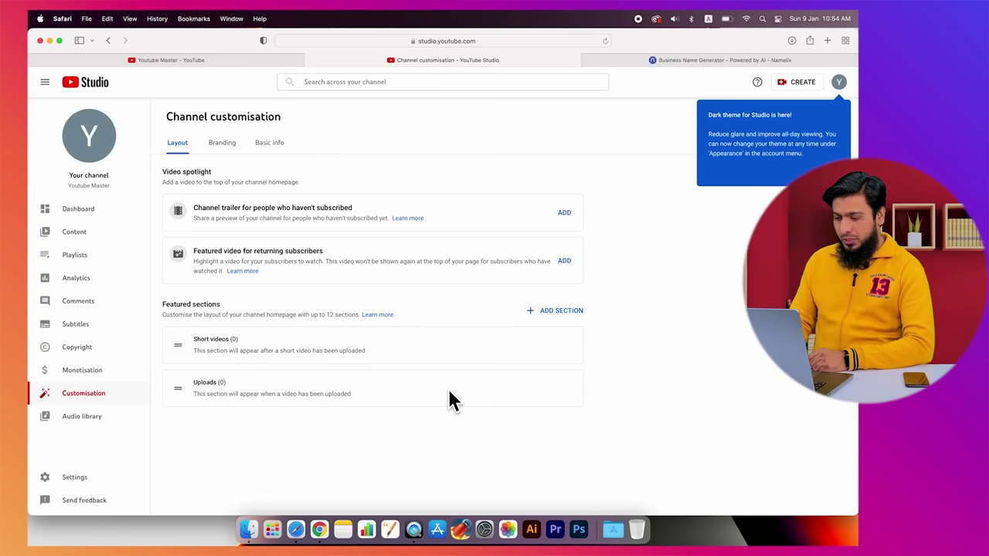
left_click(74, 477)
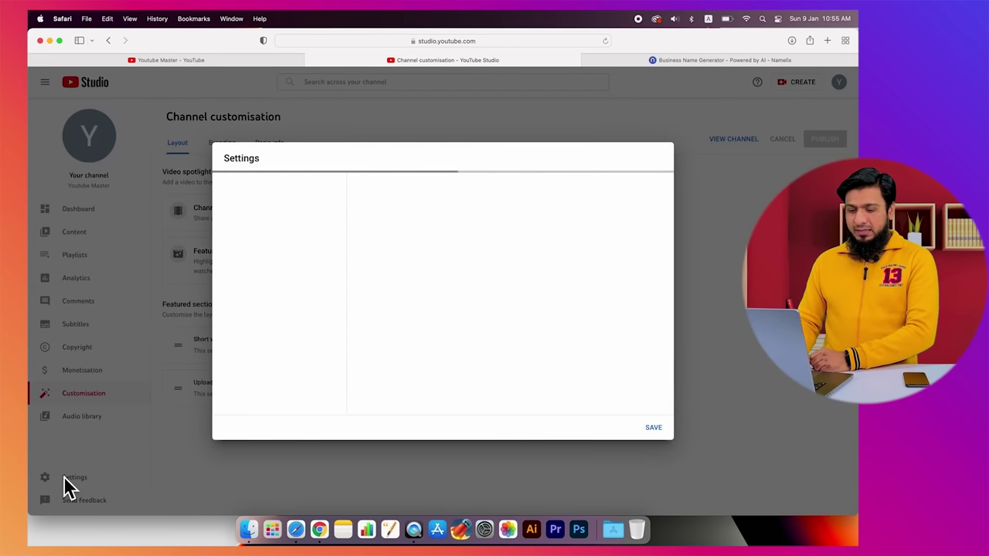
left_click(243, 217)
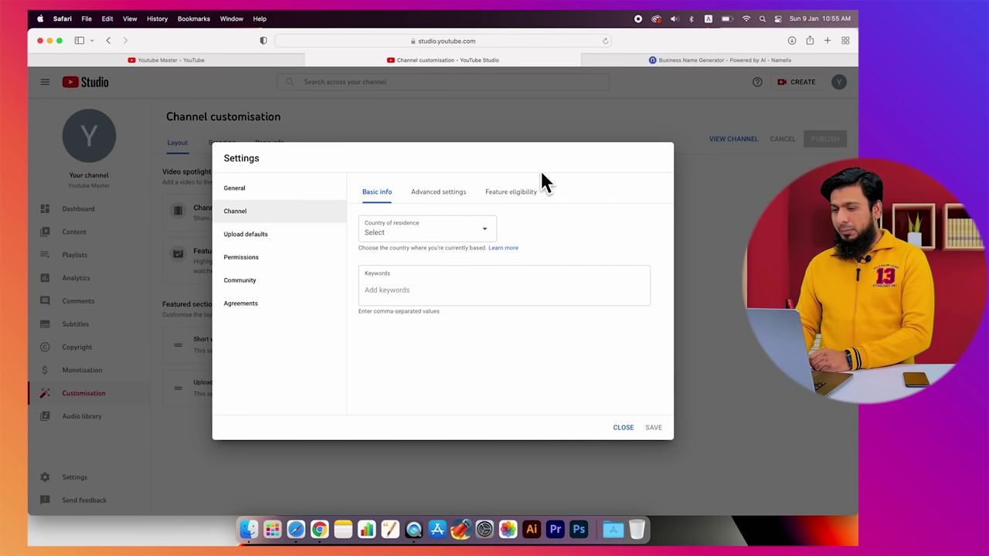
left_click(516, 202)
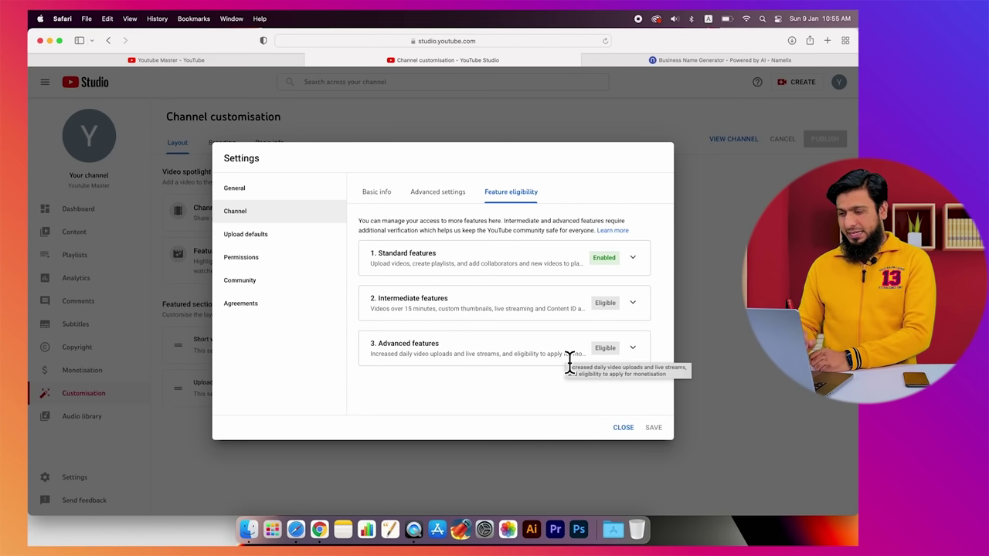
Step: Show the intermediate features requirements and begin phone verification for the channel
left_click(633, 301)
scroll(597, 386, "down", 3)
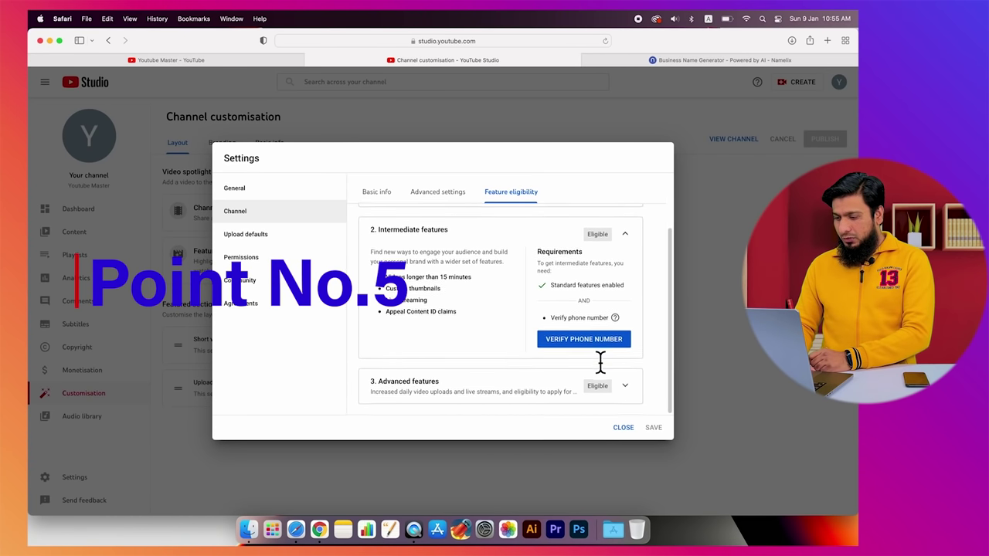
left_click(591, 343)
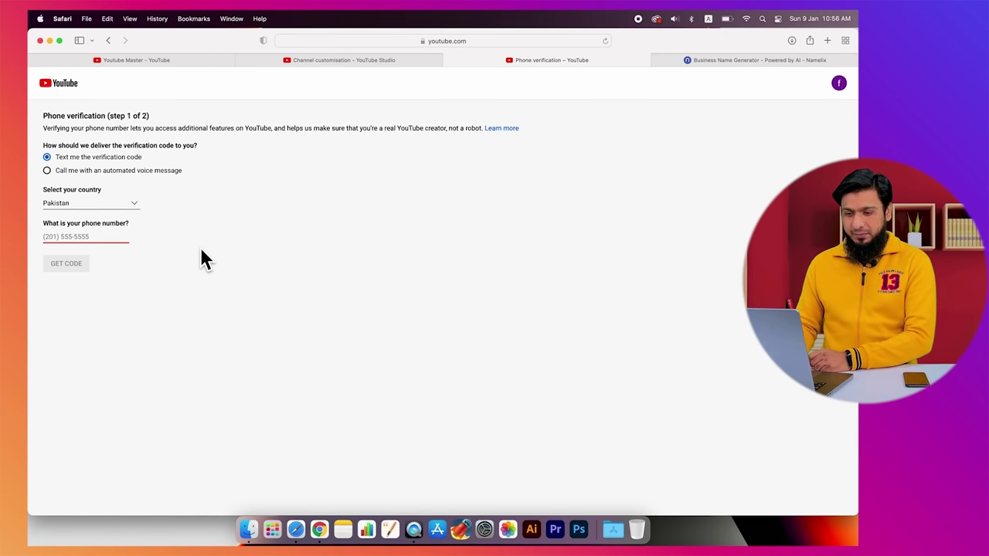
Step: Enter the phone number and submit the 6-digit texted verification code to verify the channel
left_click(82, 239)
key("super+v")
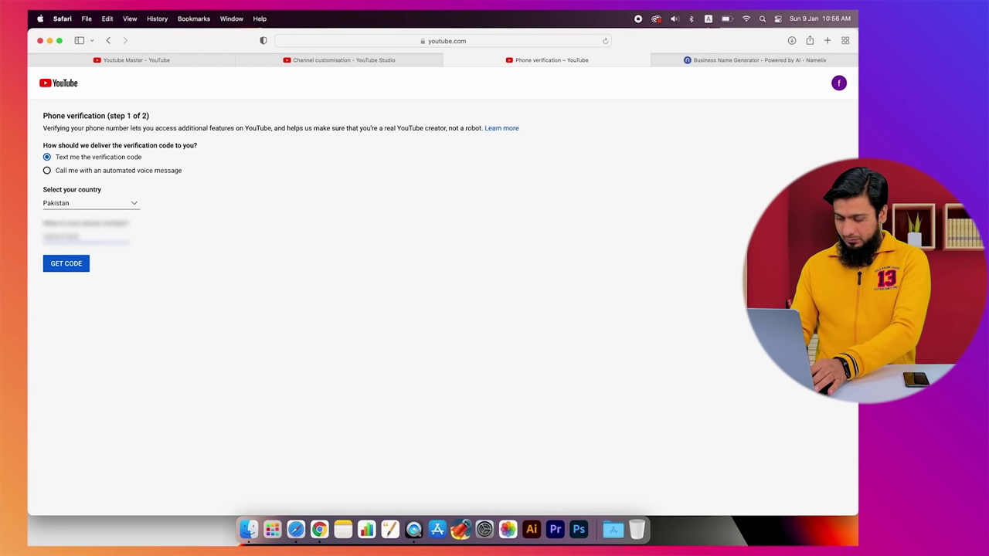
left_click(71, 263)
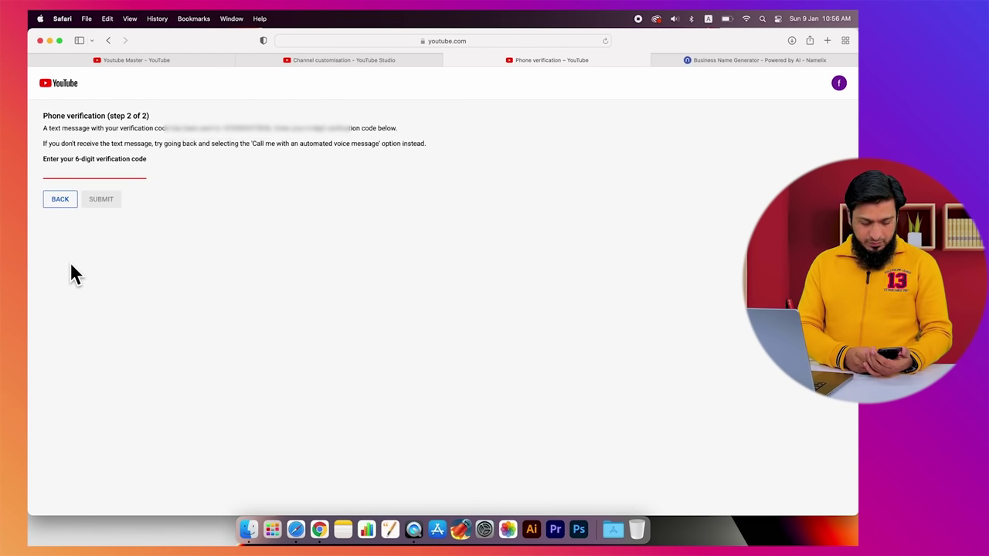
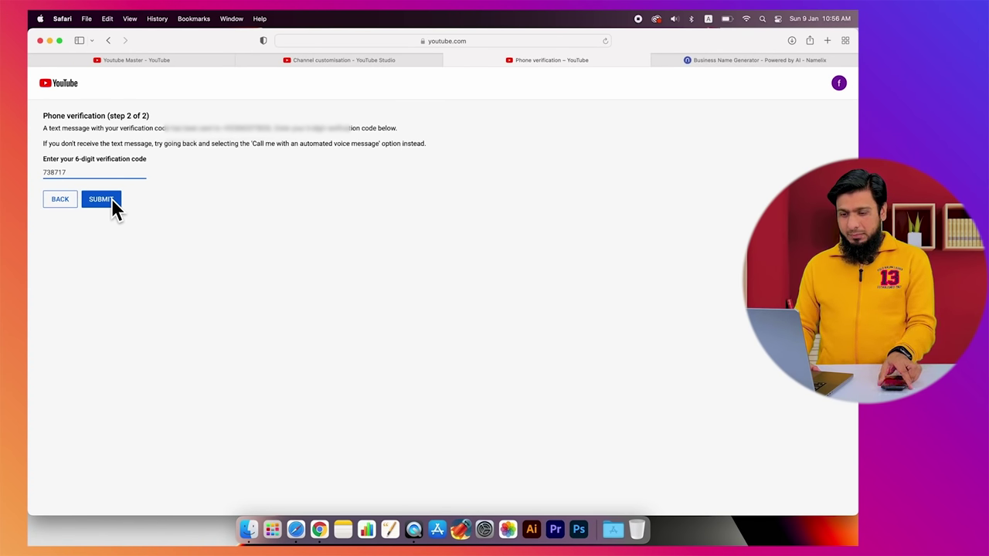
left_click(111, 198)
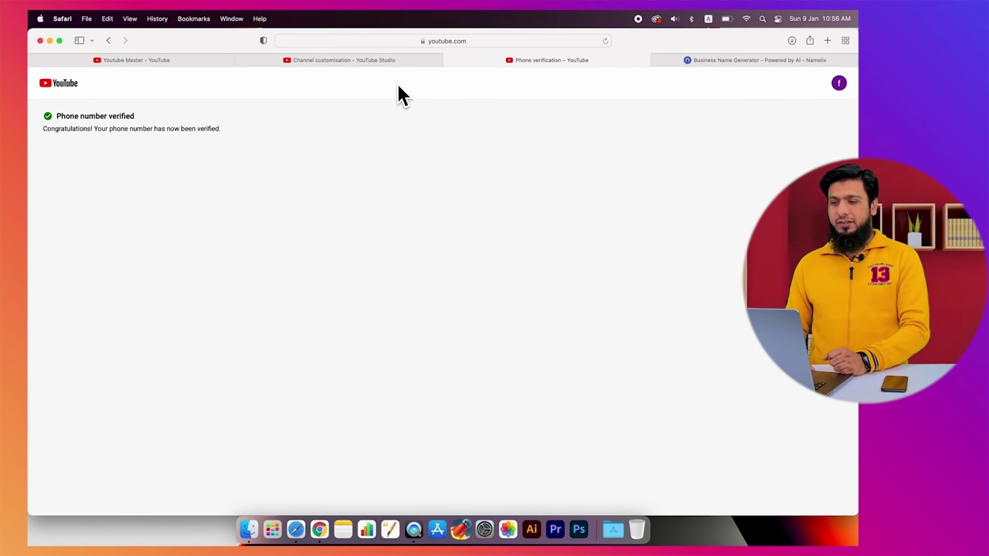
left_click(379, 62)
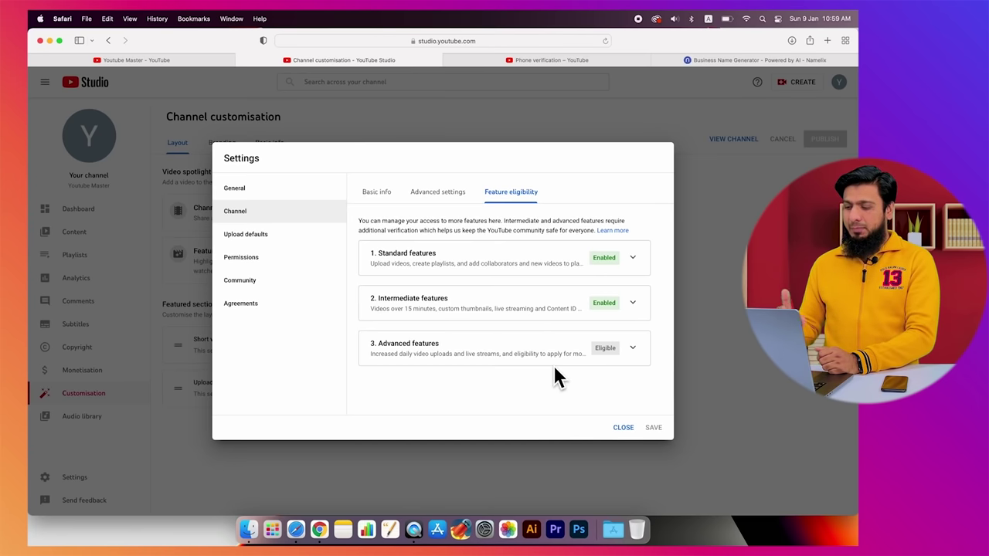
Step: Close Settings, look at Basic info and its Description field, then bring up the Branding options
left_click(620, 429)
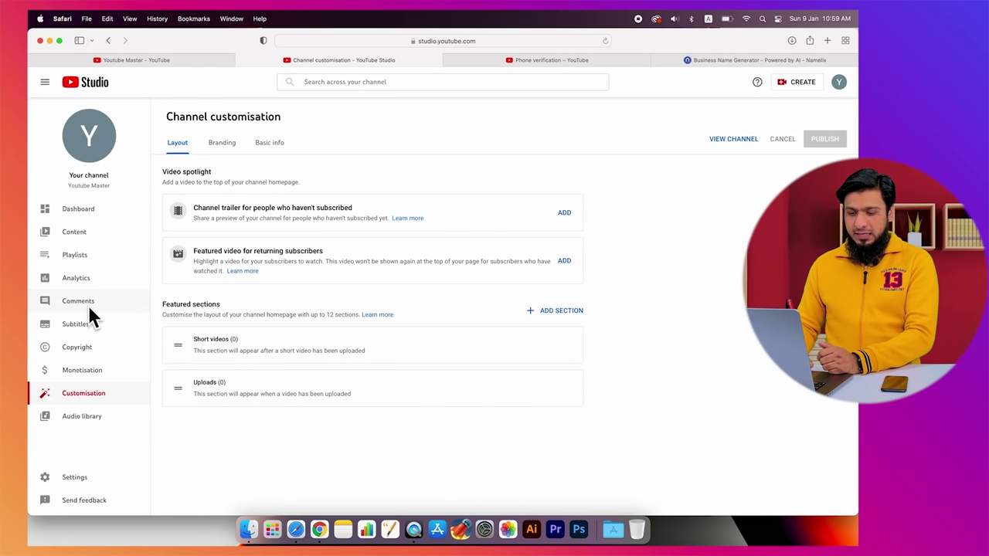
left_click(273, 144)
left_click(246, 239)
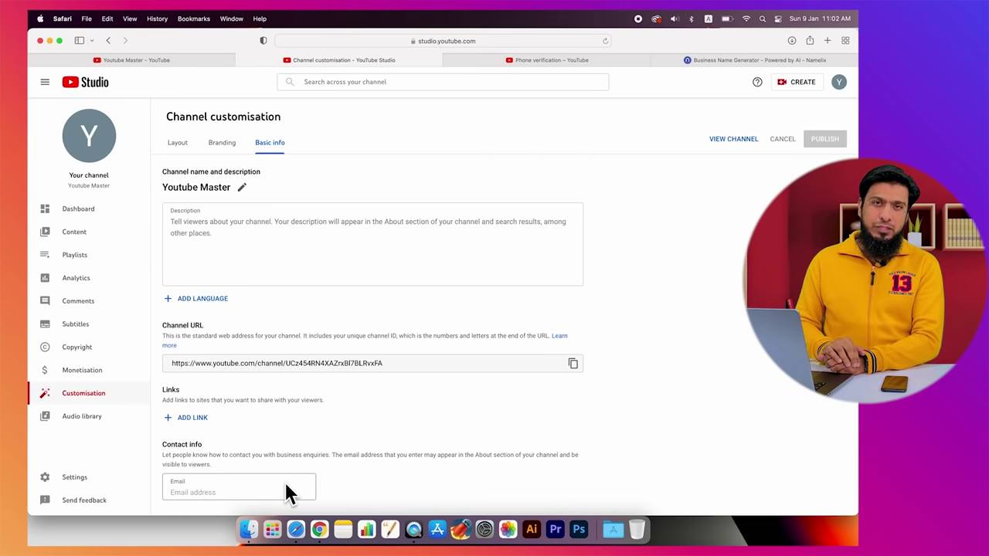
left_click(228, 146)
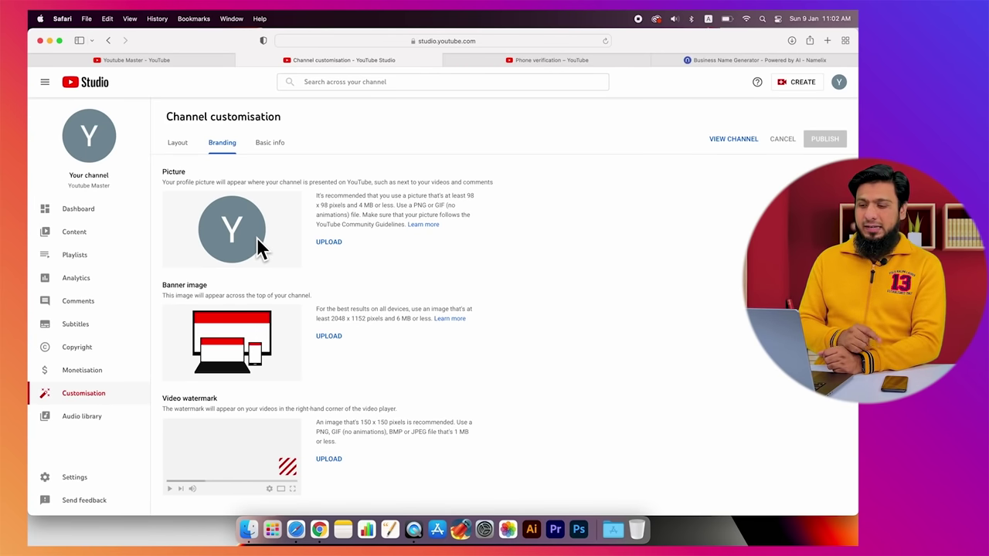
Step: Highlight the recommended profile picture size and the 2048 x 1152 banner size, then show Chrome's example channel About page
left_click_drag(466, 199, 358, 212)
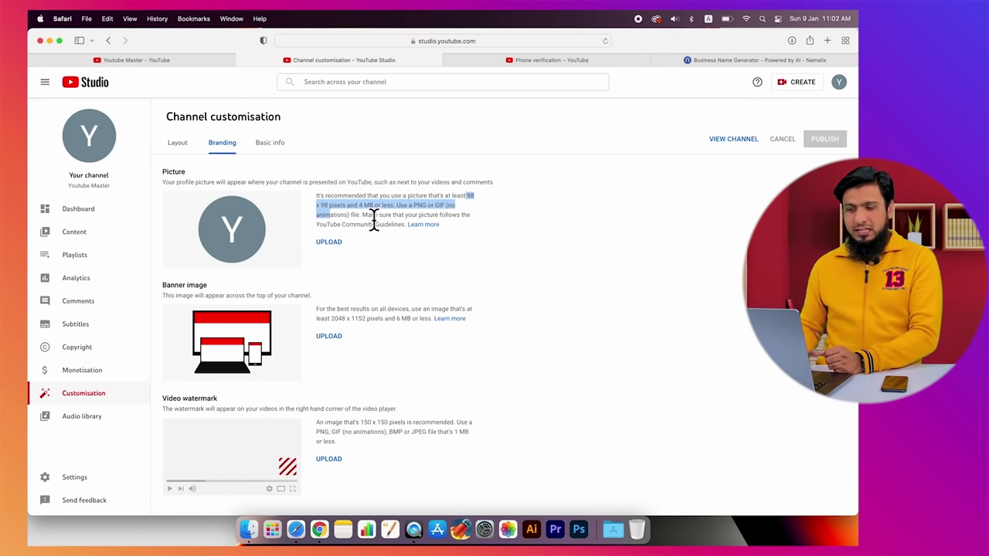
left_click(334, 328)
left_click_drag(334, 328, 376, 332)
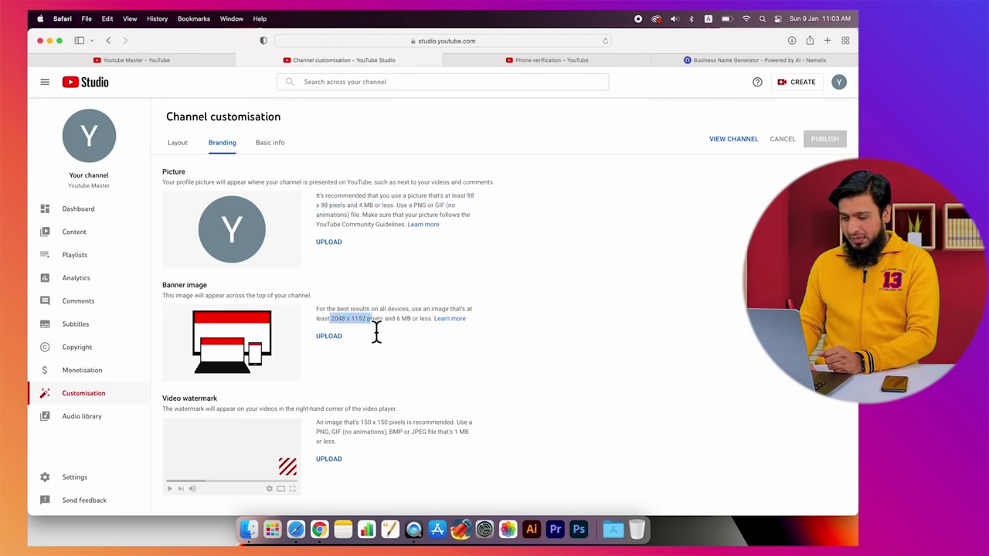
left_click(319, 530)
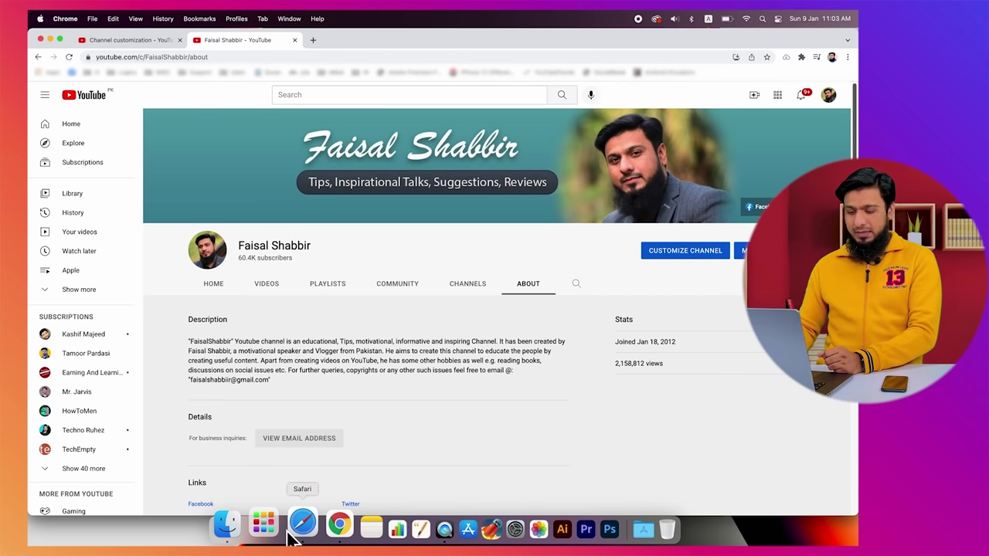
Step: Switch back to Safari and bring up the YouTube Studio Settings dialog
left_click(290, 532)
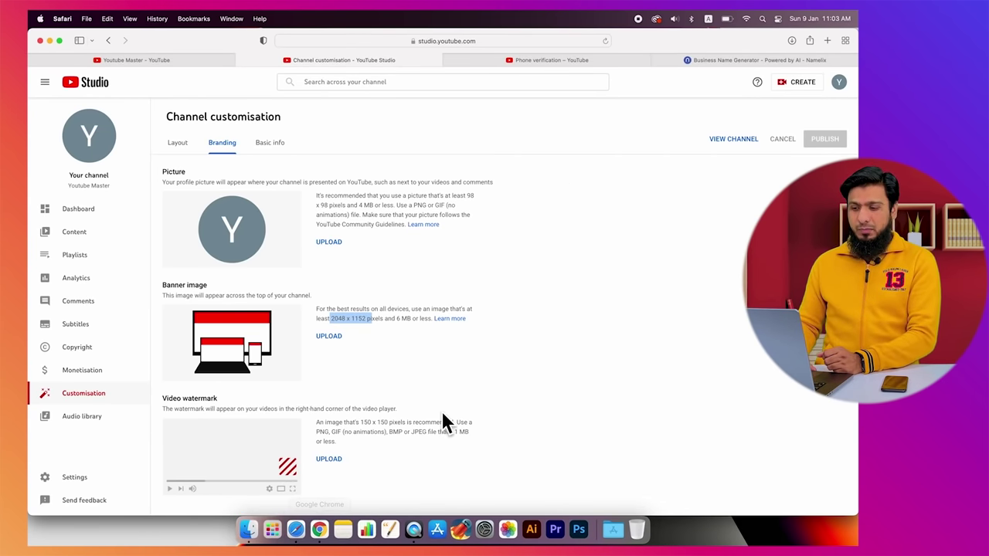
left_click(77, 475)
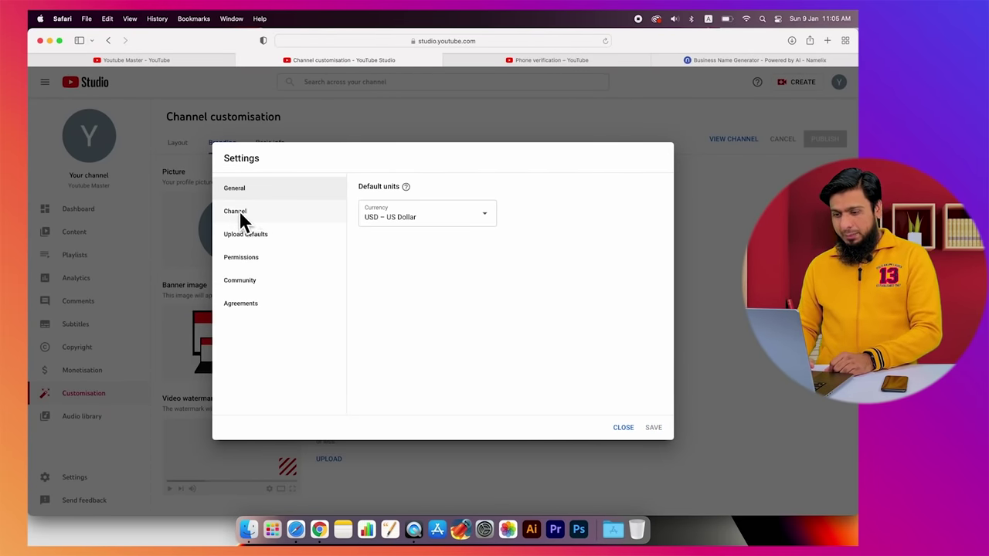
Step: Set the channel's country of residence to Pakistan, then view the Keywords field and Advanced settings
left_click(239, 210)
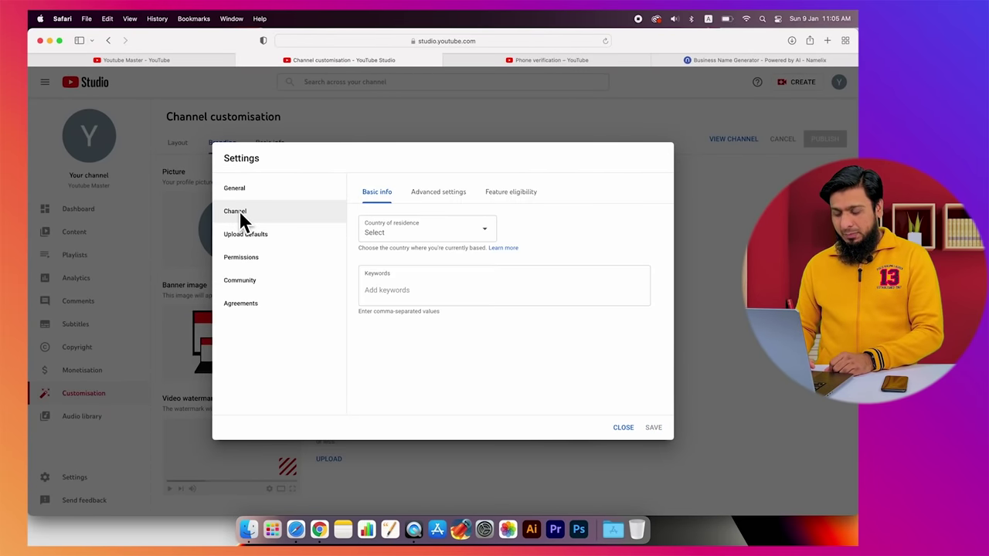
left_click(485, 230)
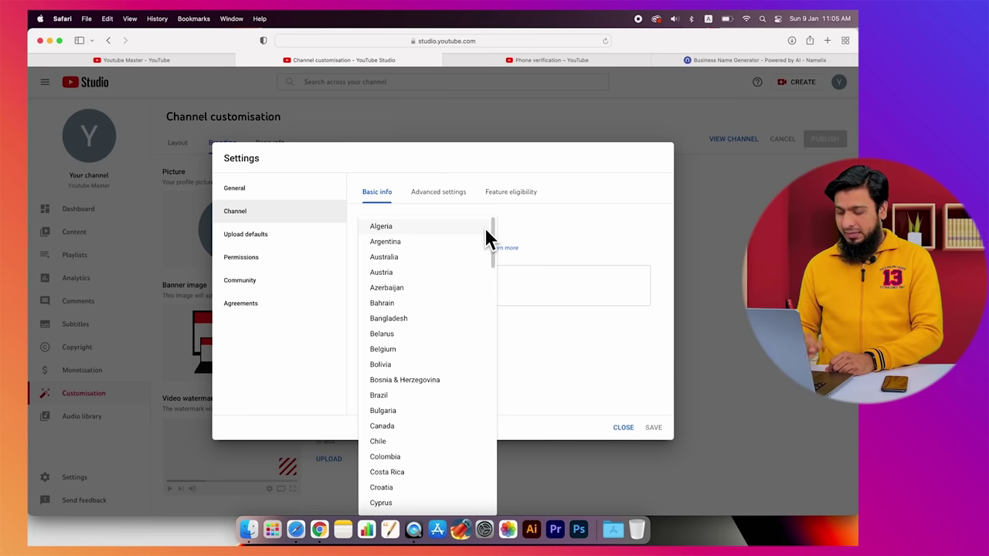
scroll(405, 359, "down", 15)
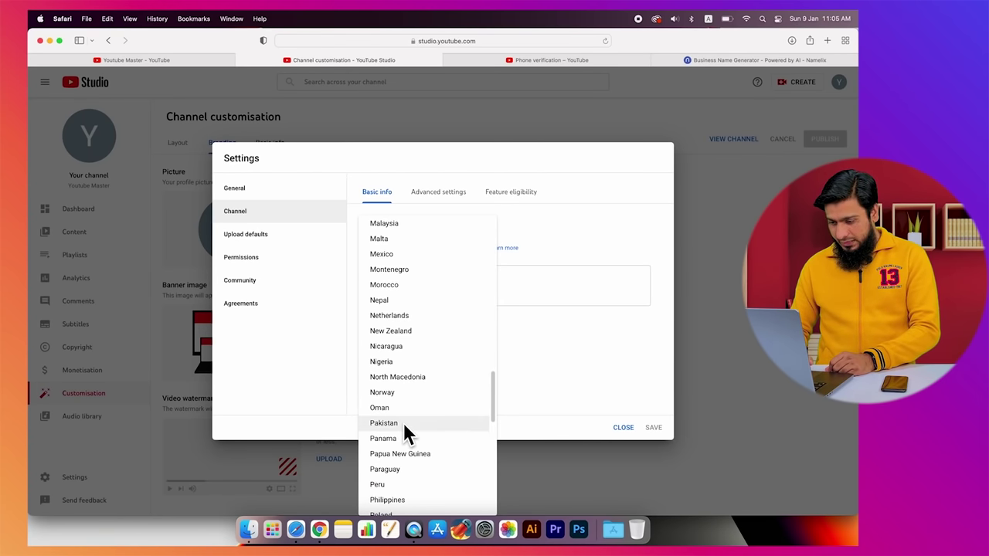
left_click(403, 423)
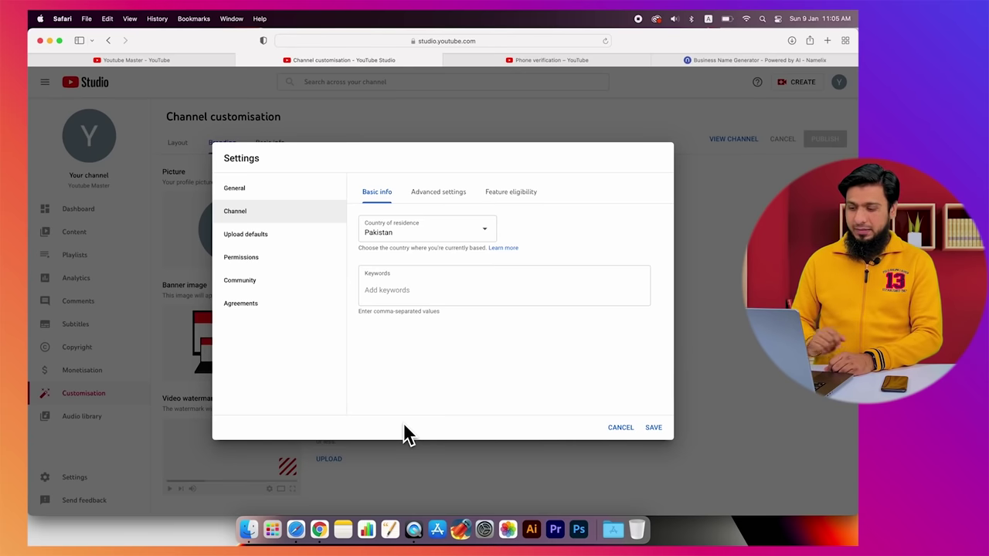
left_click(413, 294)
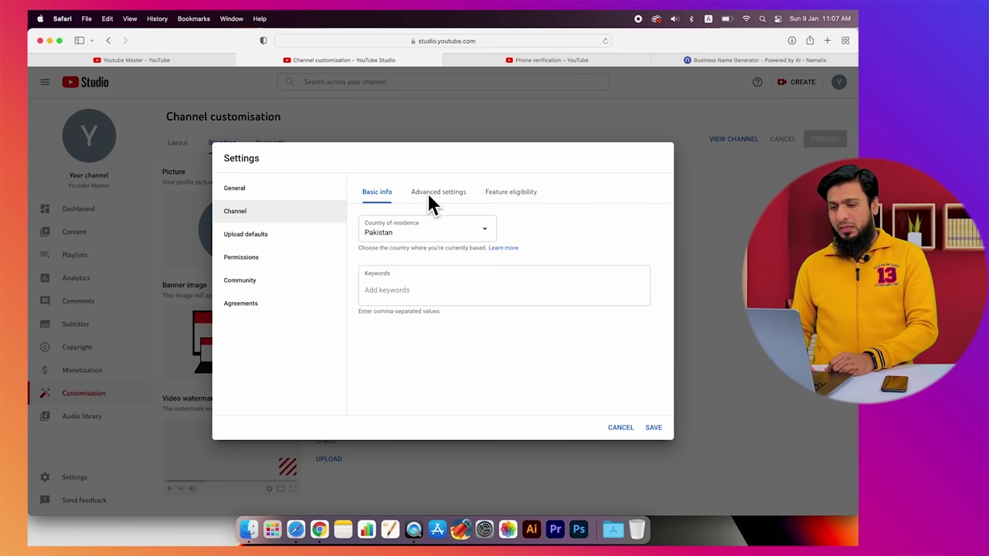
left_click(428, 193)
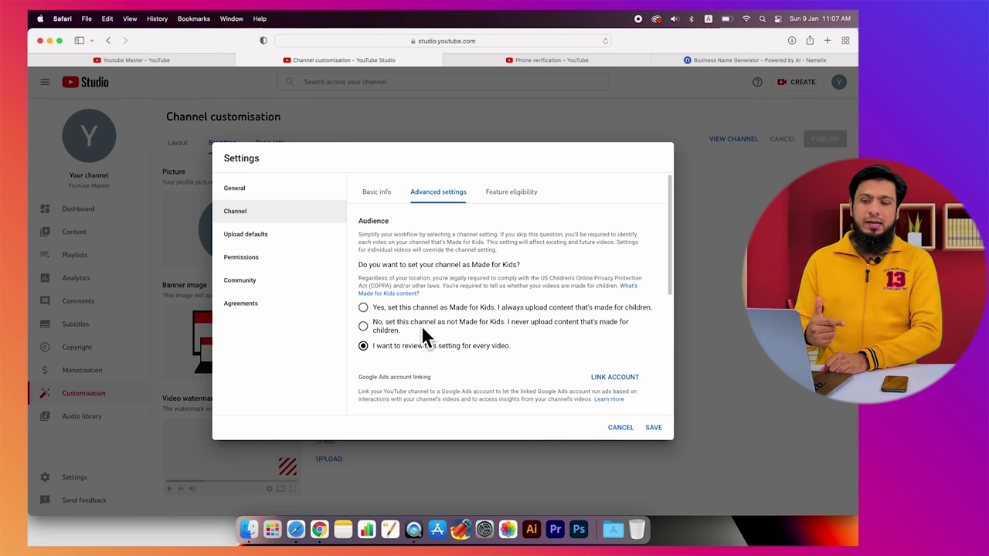
Step: Mark the channel as not Made for Kids, save the settings, and go to the Channel dashboard
left_click(363, 325)
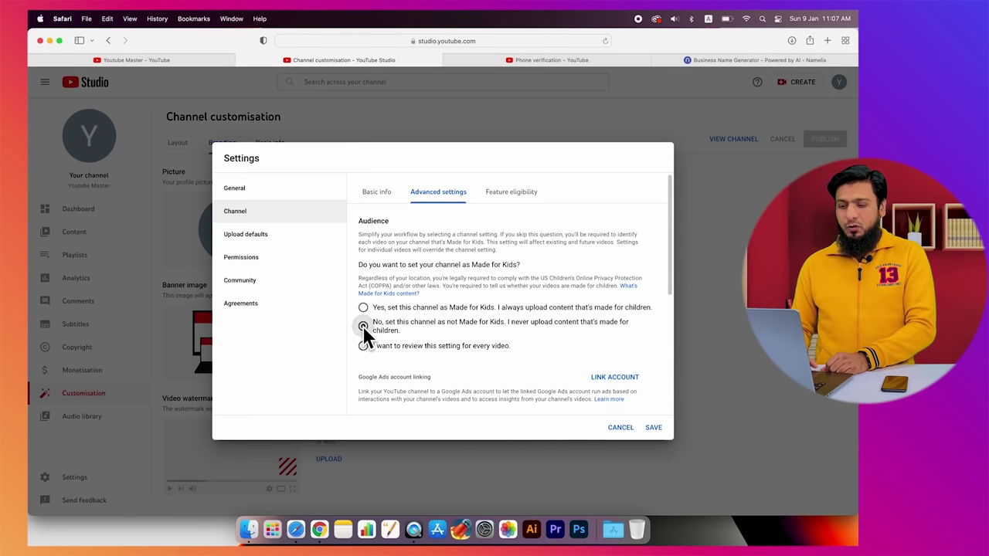
scroll(542, 361, "down", 3)
scroll(545, 374, "down", 2)
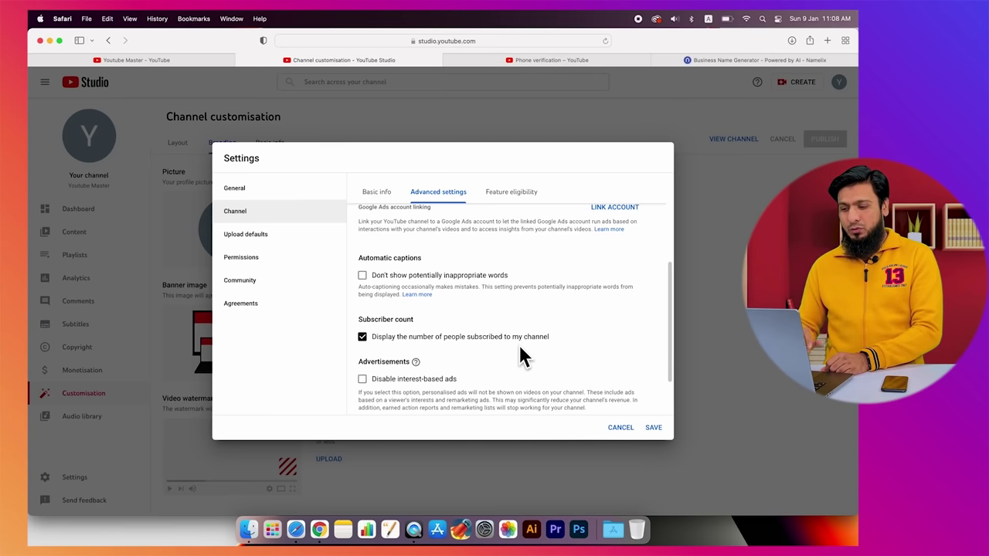
scroll(519, 345, "down", 2)
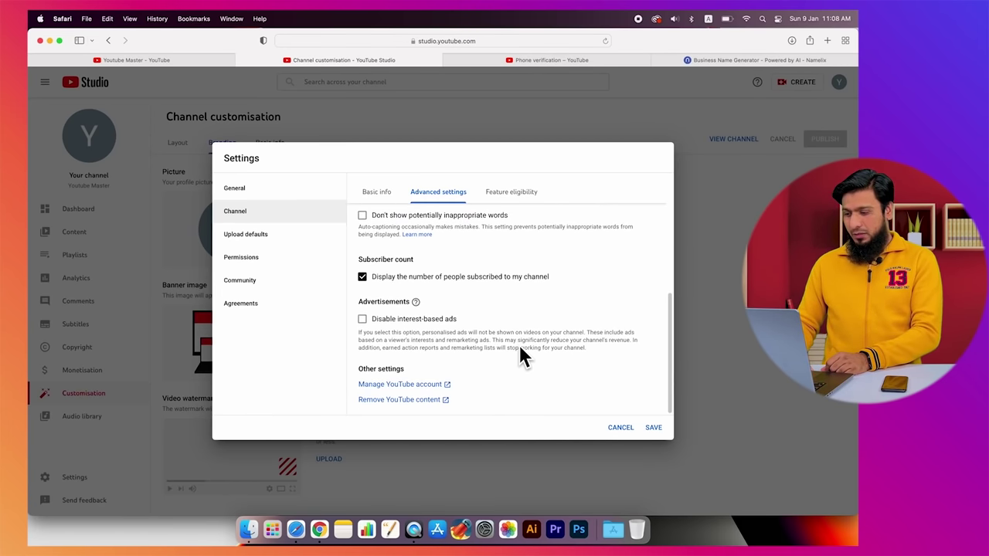
left_click(654, 430)
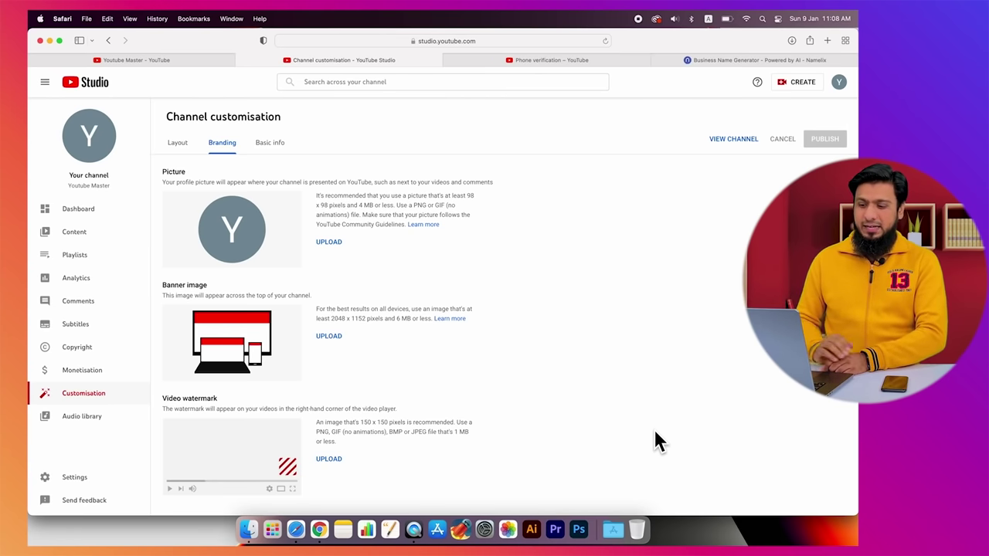
left_click(270, 144)
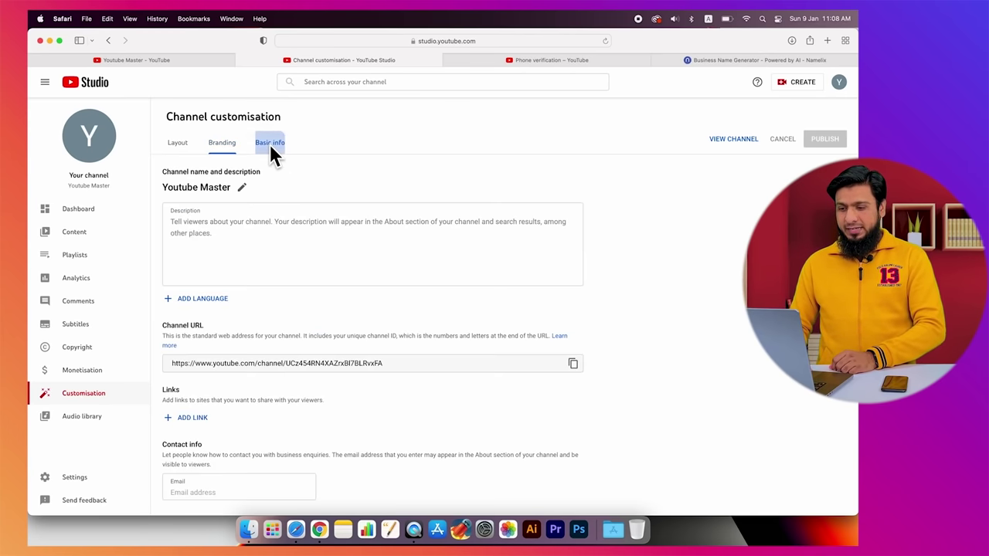
left_click(91, 217)
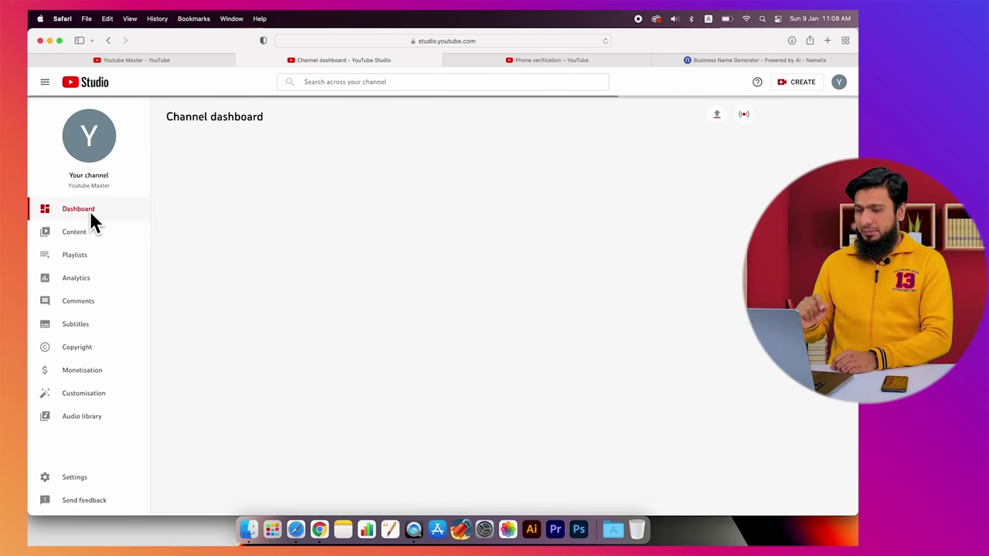